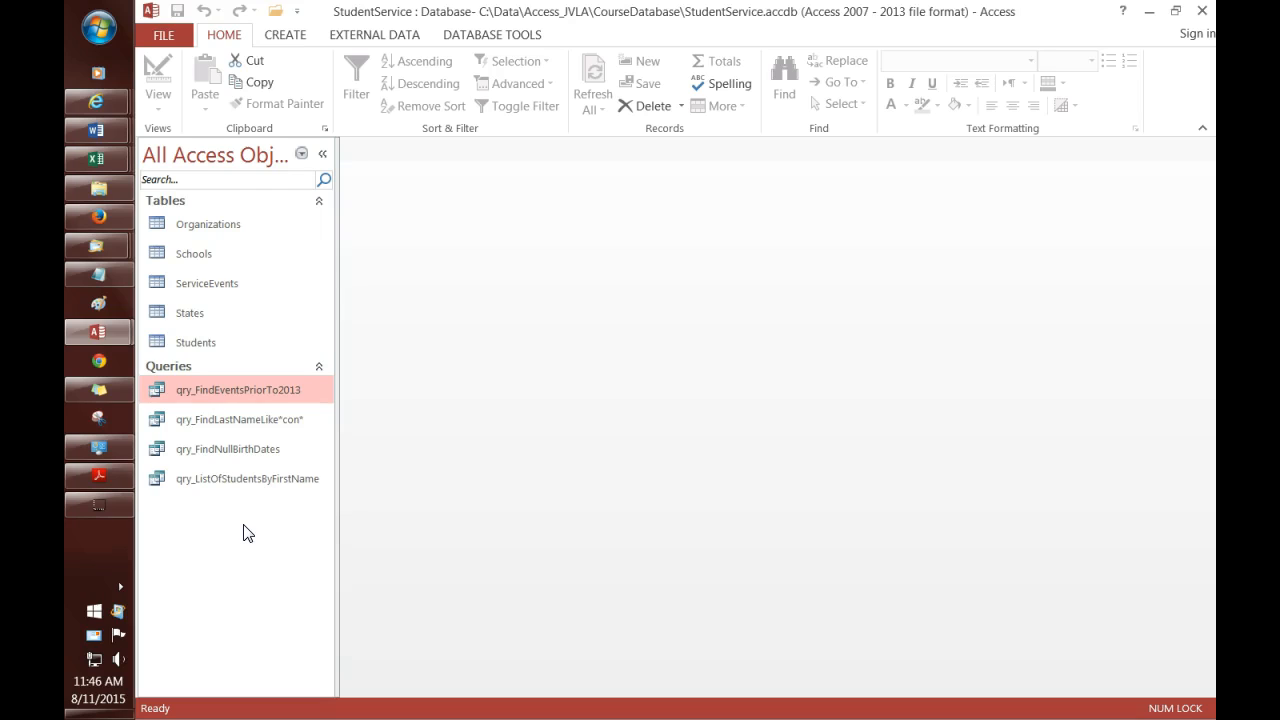
# Open the ServiceEvents table and widen the StudentVolunteers column to show more of the volunteers' names.
pyautogui.click(249, 539)
pyautogui.doubleClick(229, 288)
pyautogui.click(751, 530)
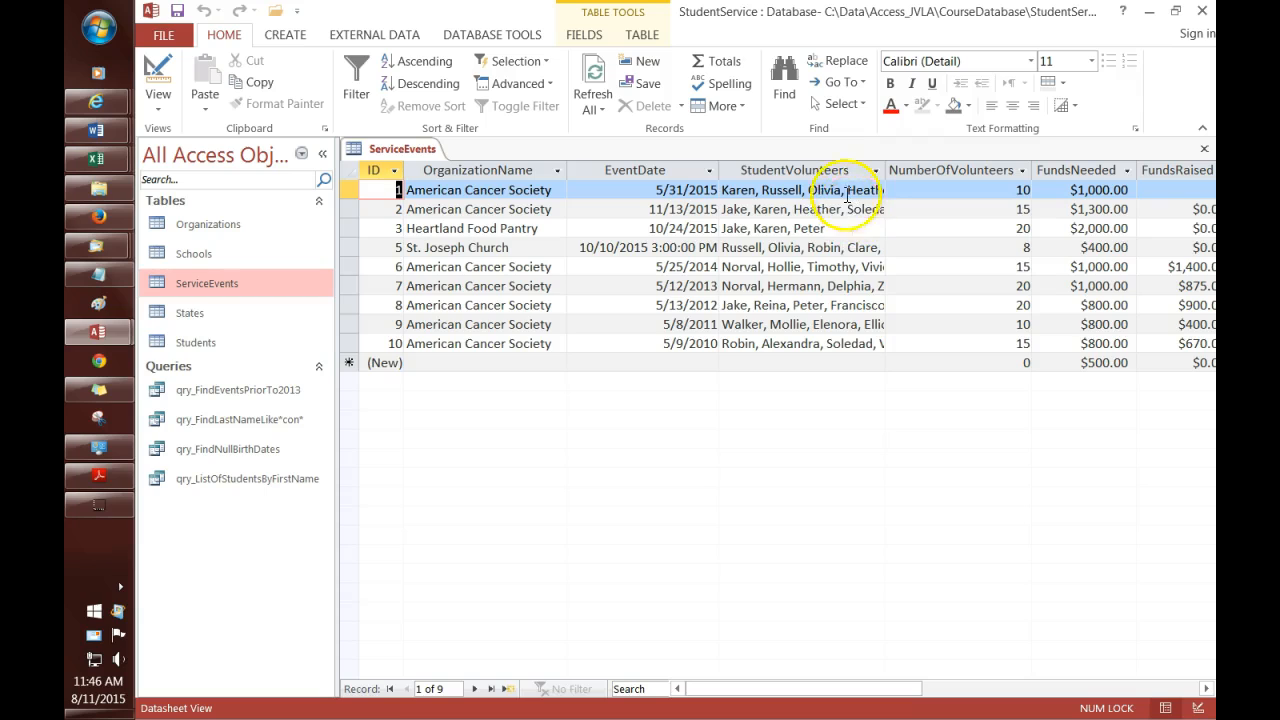
pyautogui.moveTo(886, 171); pyautogui.dragTo(925, 169)
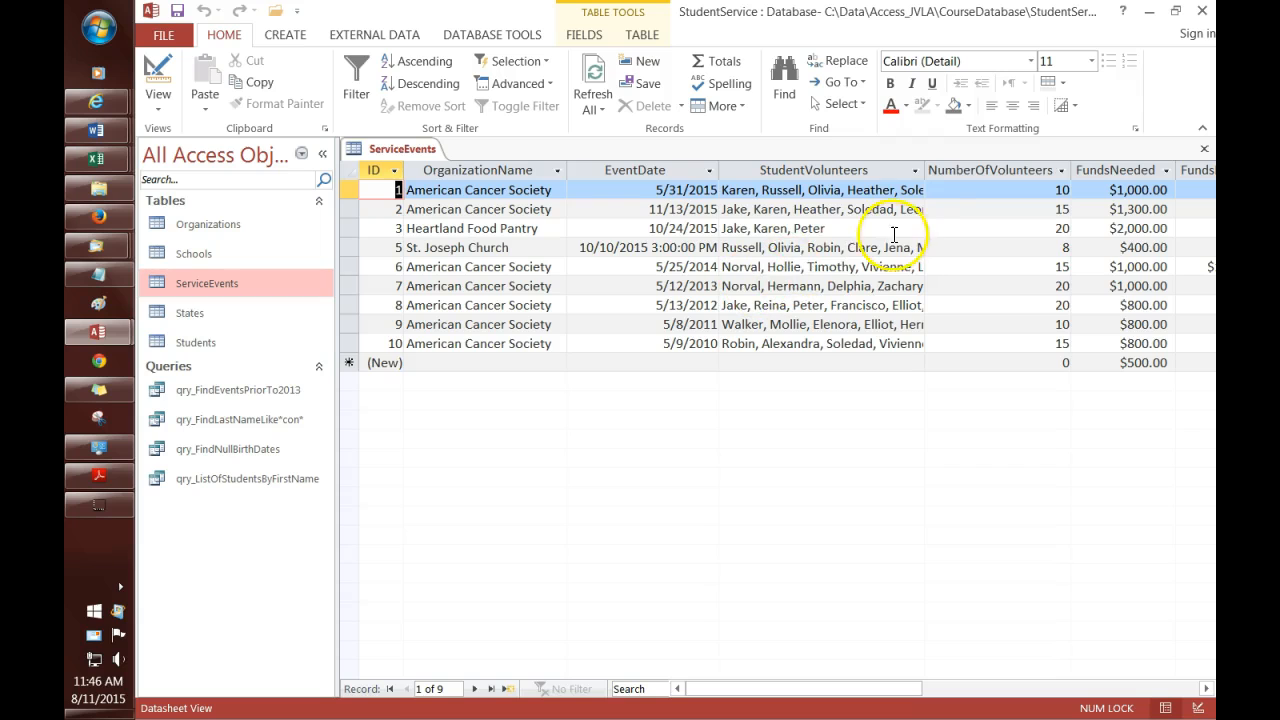
pyautogui.moveTo(924, 171); pyautogui.dragTo(941, 173)
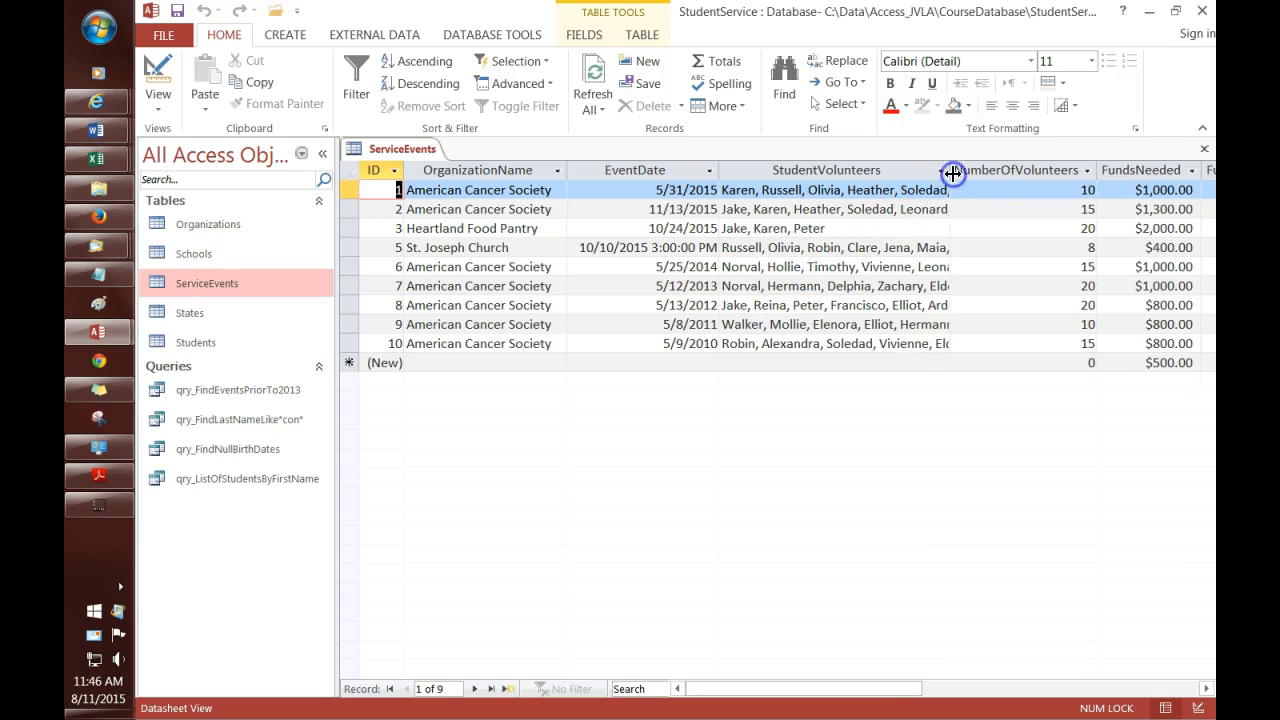
# Look through the list of student volunteers selected for the first service event, leaving the selection as it is.
pyautogui.click(941, 171)
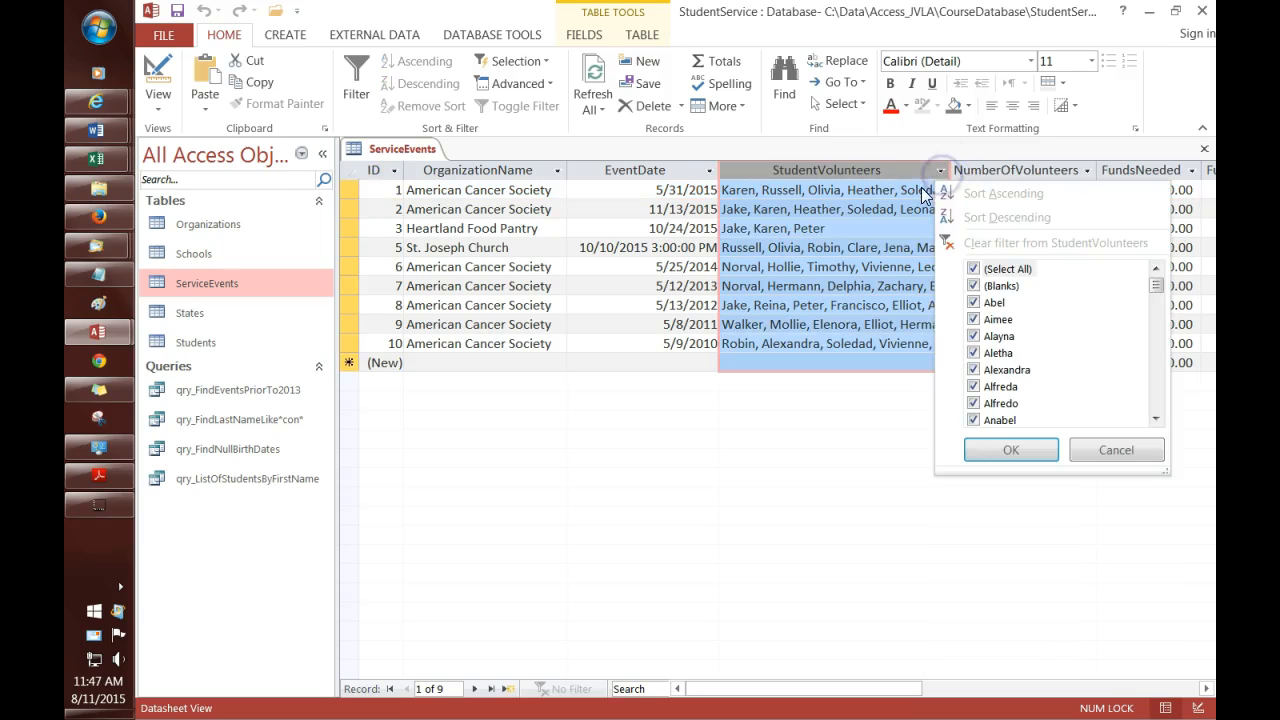
pyautogui.click(921, 188)
pyautogui.click(921, 188)
pyautogui.click(940, 192)
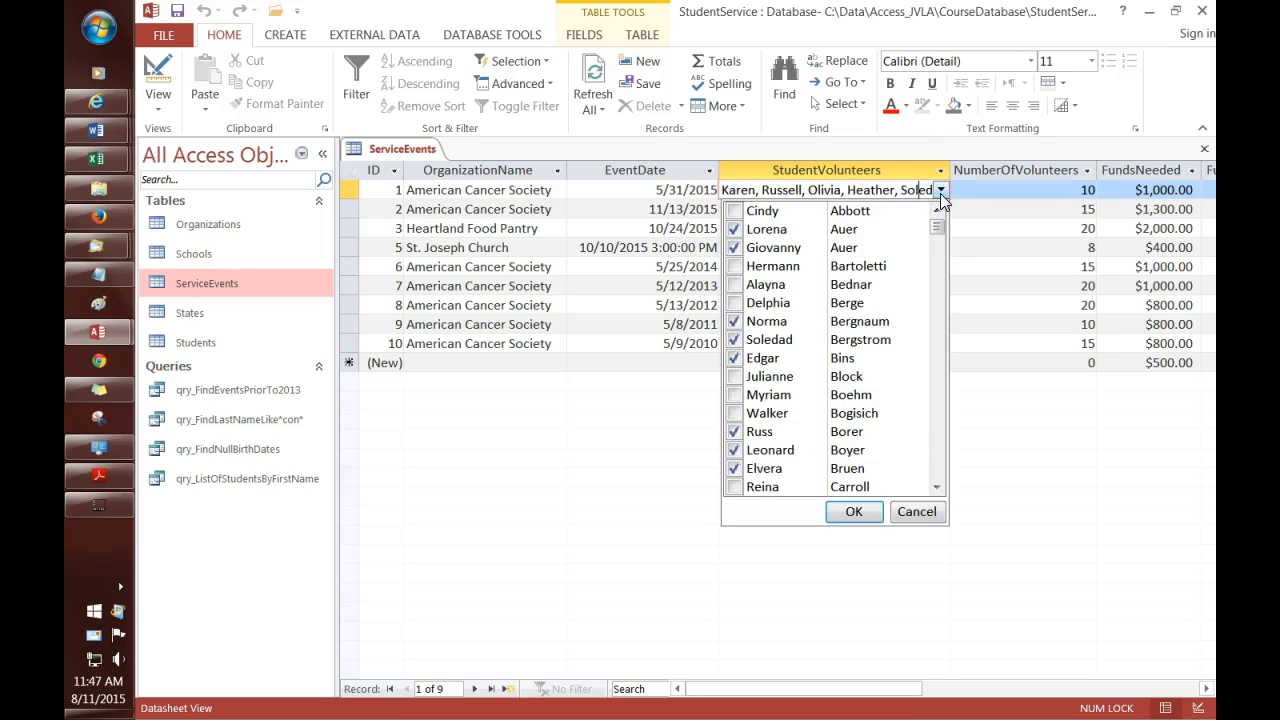
pyautogui.click(940, 193)
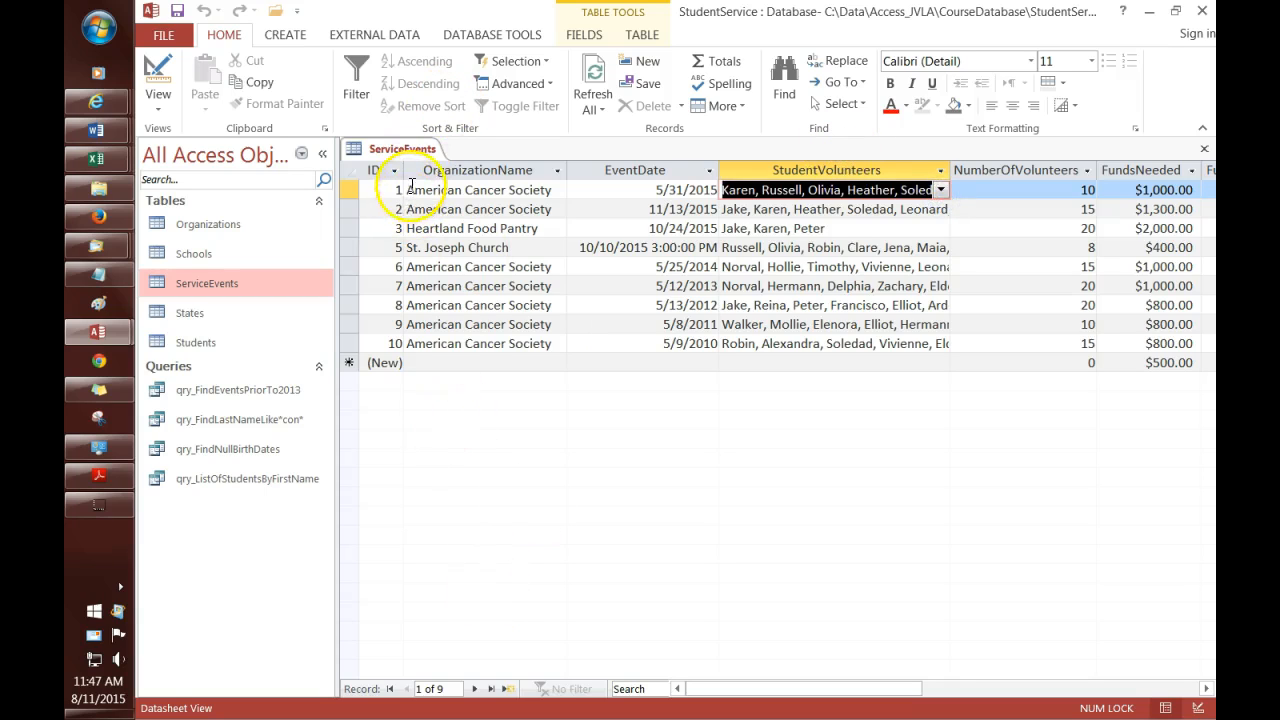
# Create a new design-view query based on the ServiceEvents table and enlarge its field list to show all fields.
pyautogui.click(286, 35)
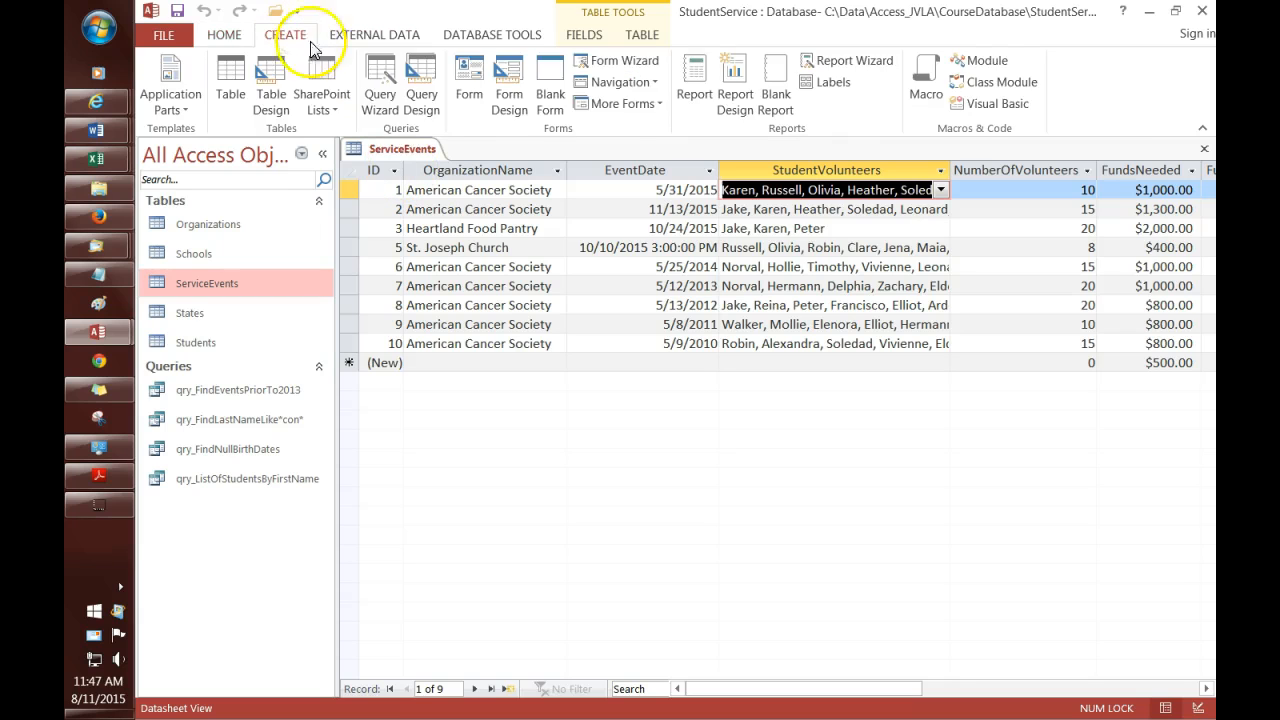
pyautogui.click(421, 82)
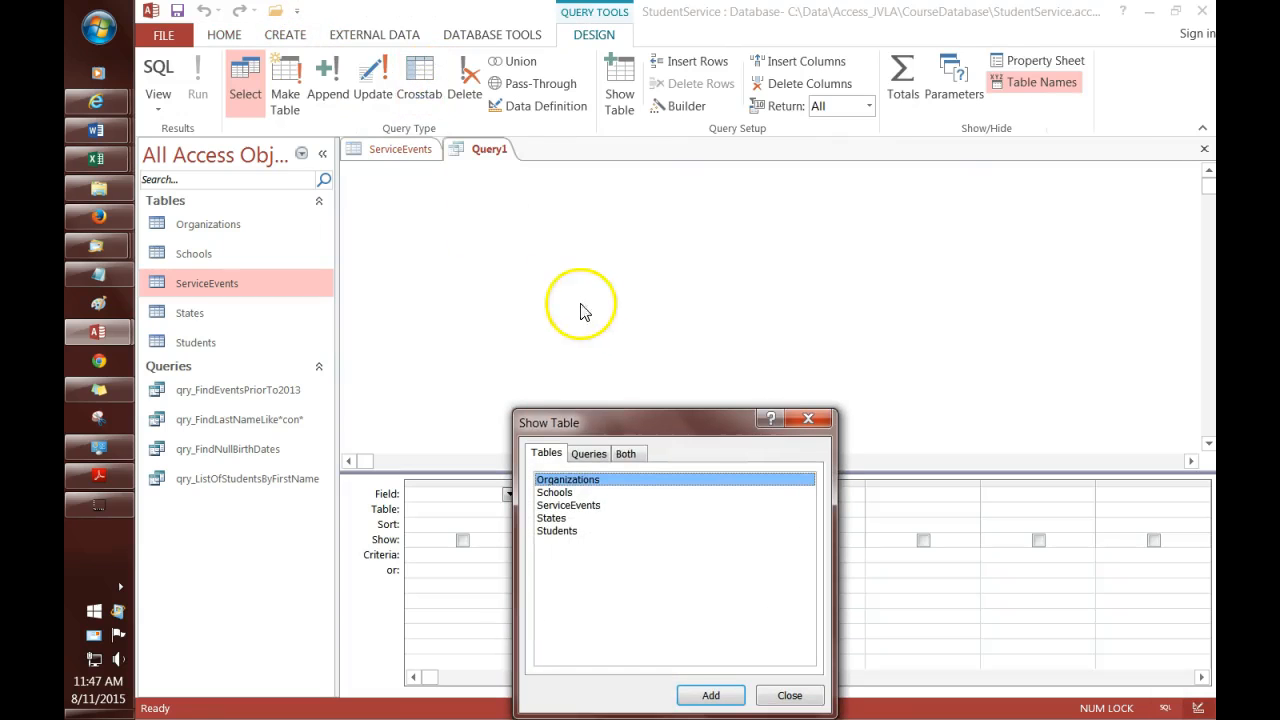
pyautogui.doubleClick(590, 506)
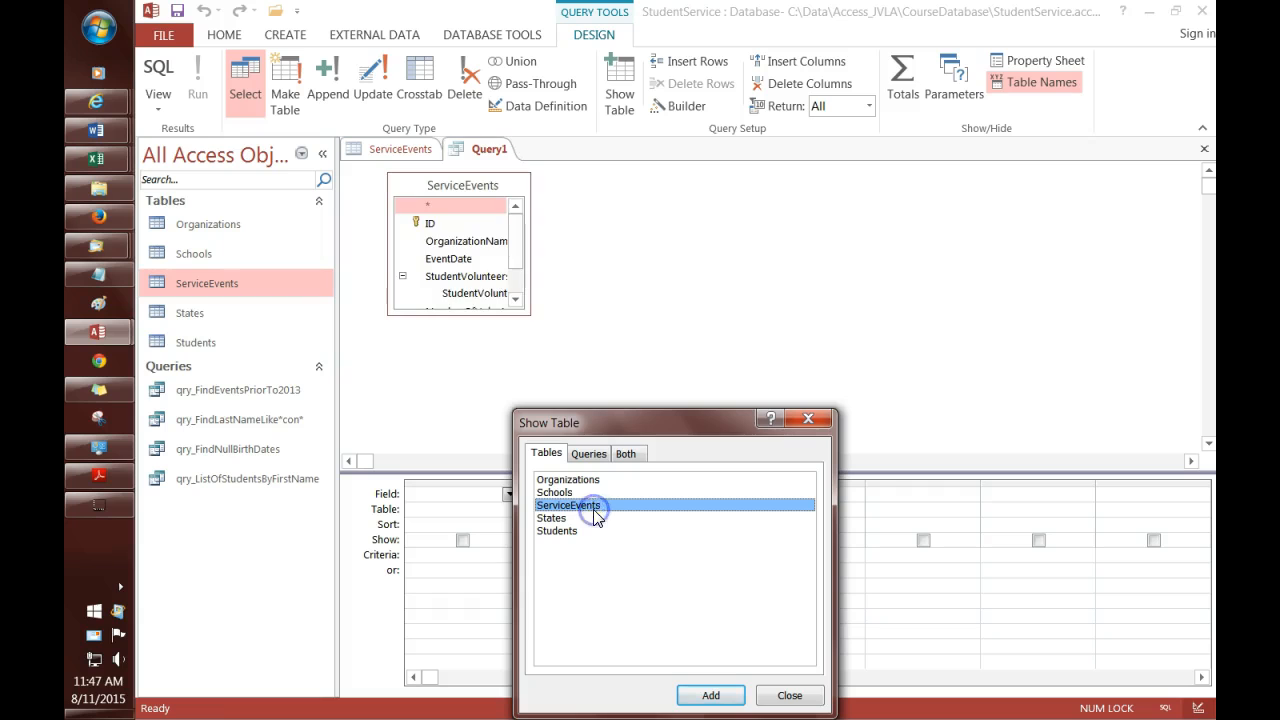
pyautogui.click(790, 695)
pyautogui.moveTo(530, 313); pyautogui.dragTo(589, 375)
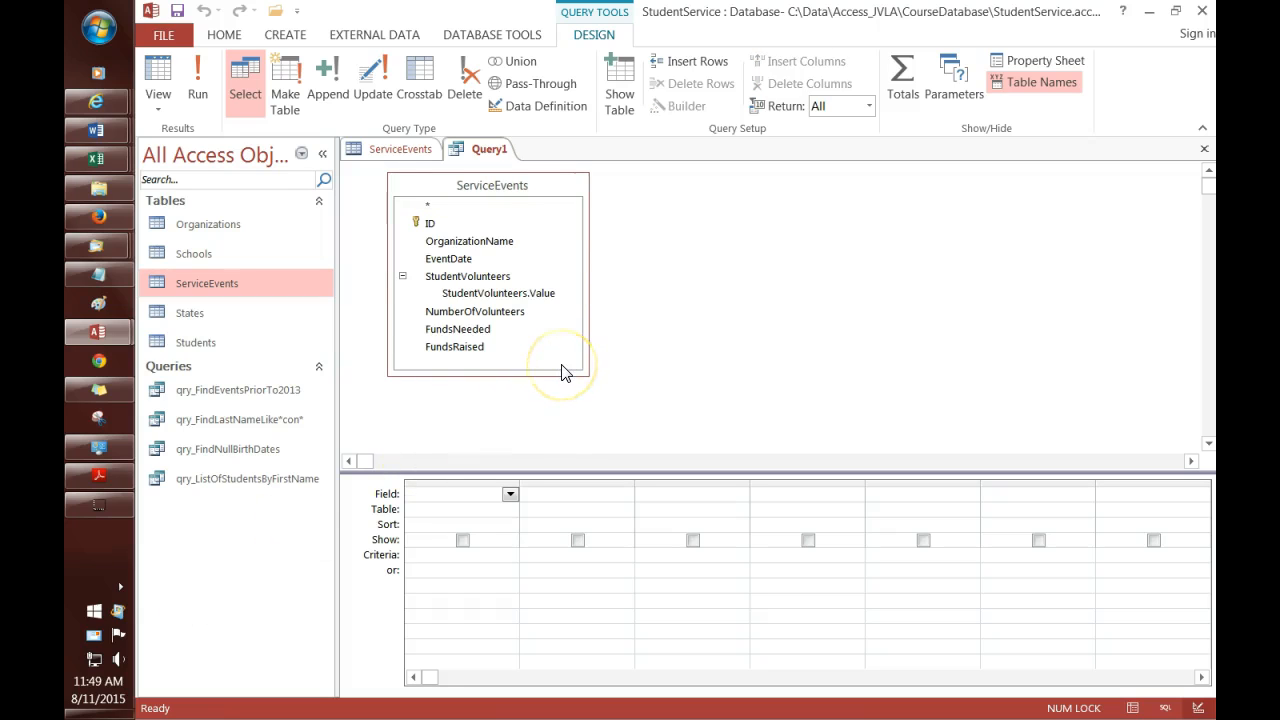
# Add the fields OrganizationName, EventDate and StudentVolunteers to the query grid in that order.
pyautogui.click(488, 281)
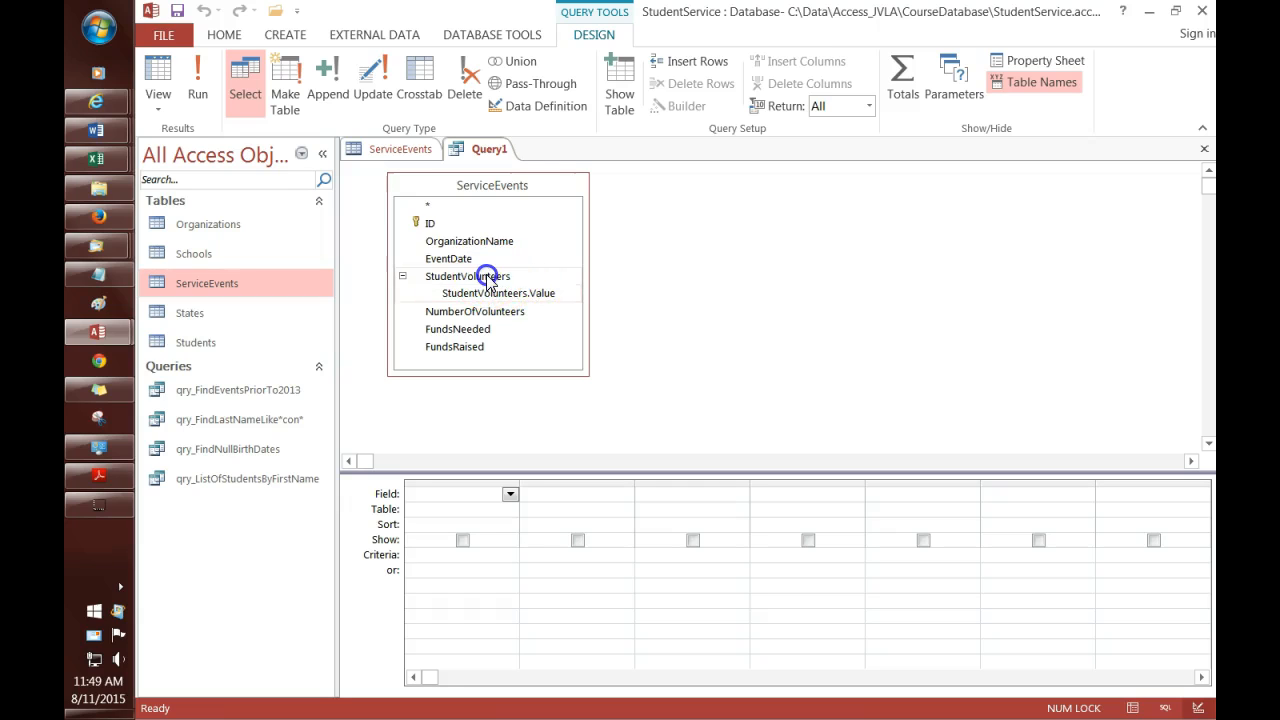
pyautogui.moveTo(488, 280); pyautogui.dragTo(482, 493)
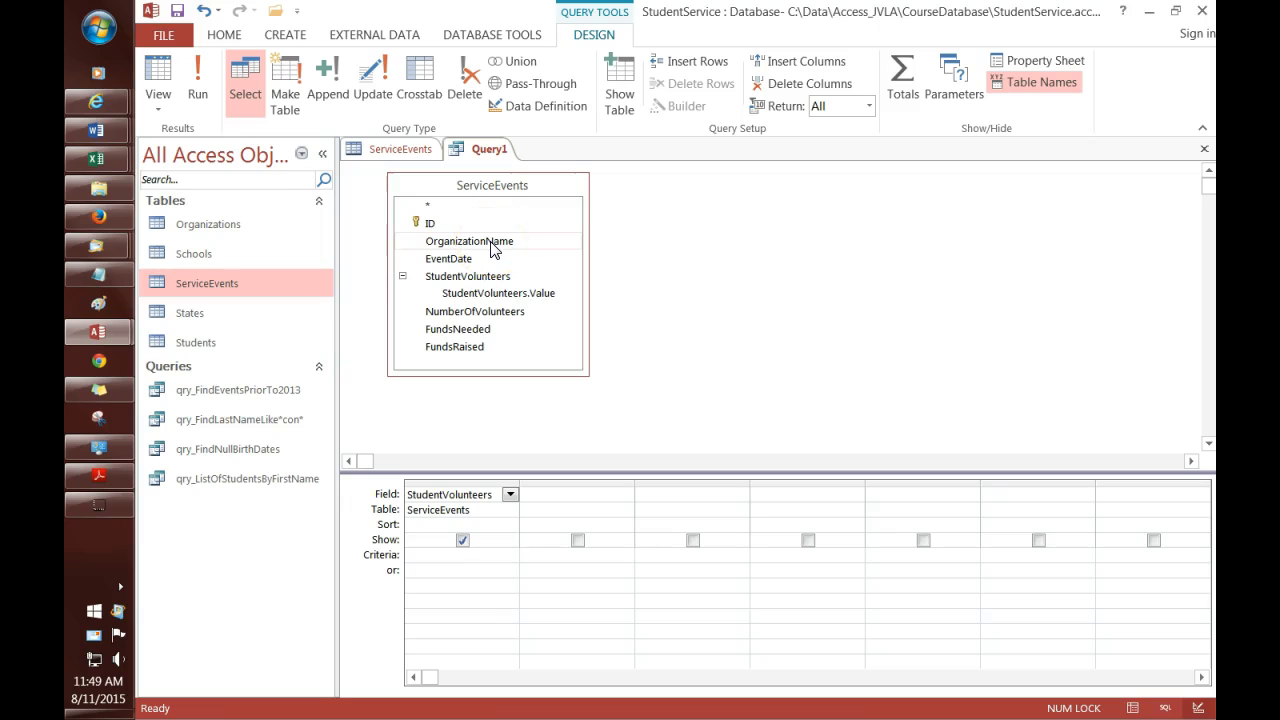
pyautogui.moveTo(491, 249); pyautogui.dragTo(449, 504)
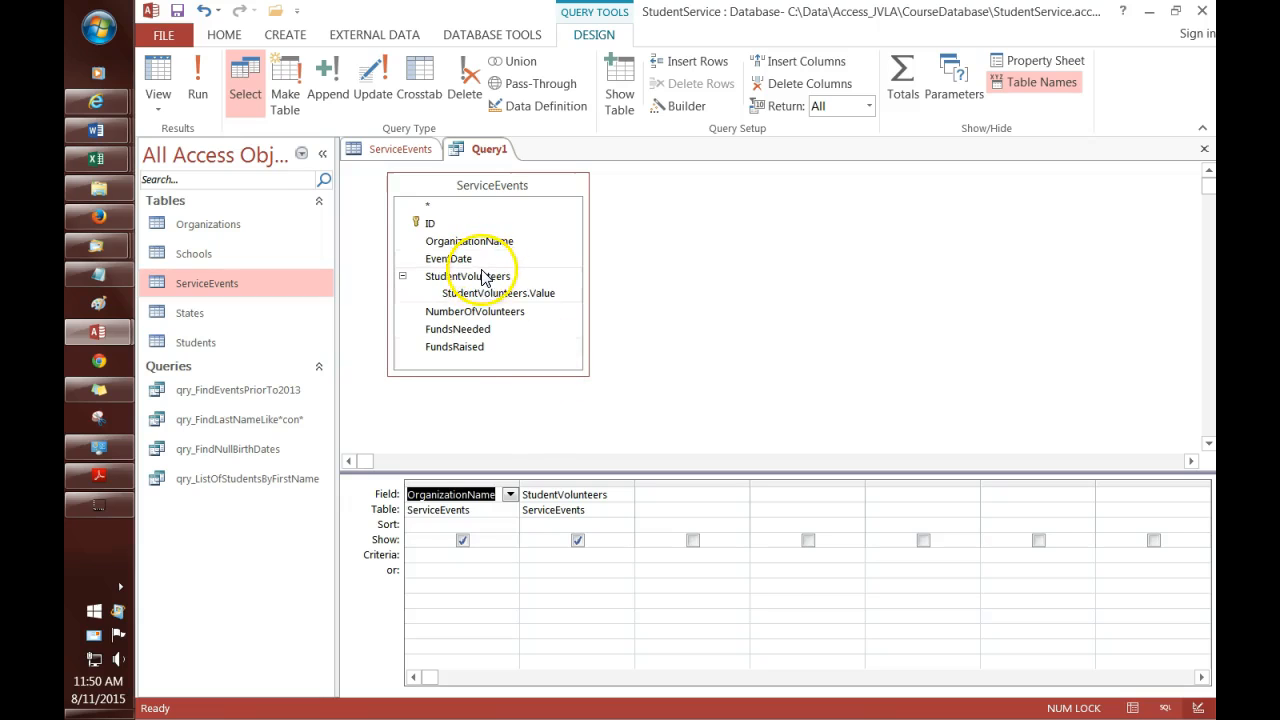
pyautogui.moveTo(448, 258); pyautogui.dragTo(588, 488)
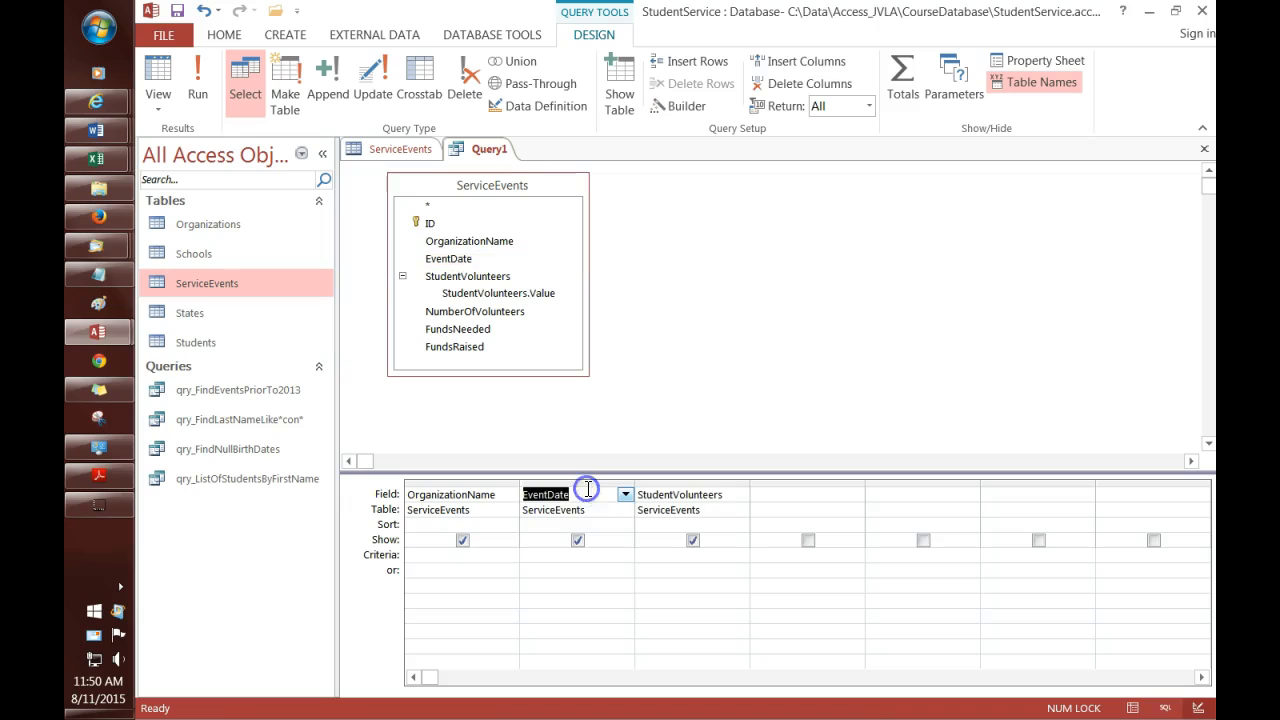
pyautogui.click(658, 384)
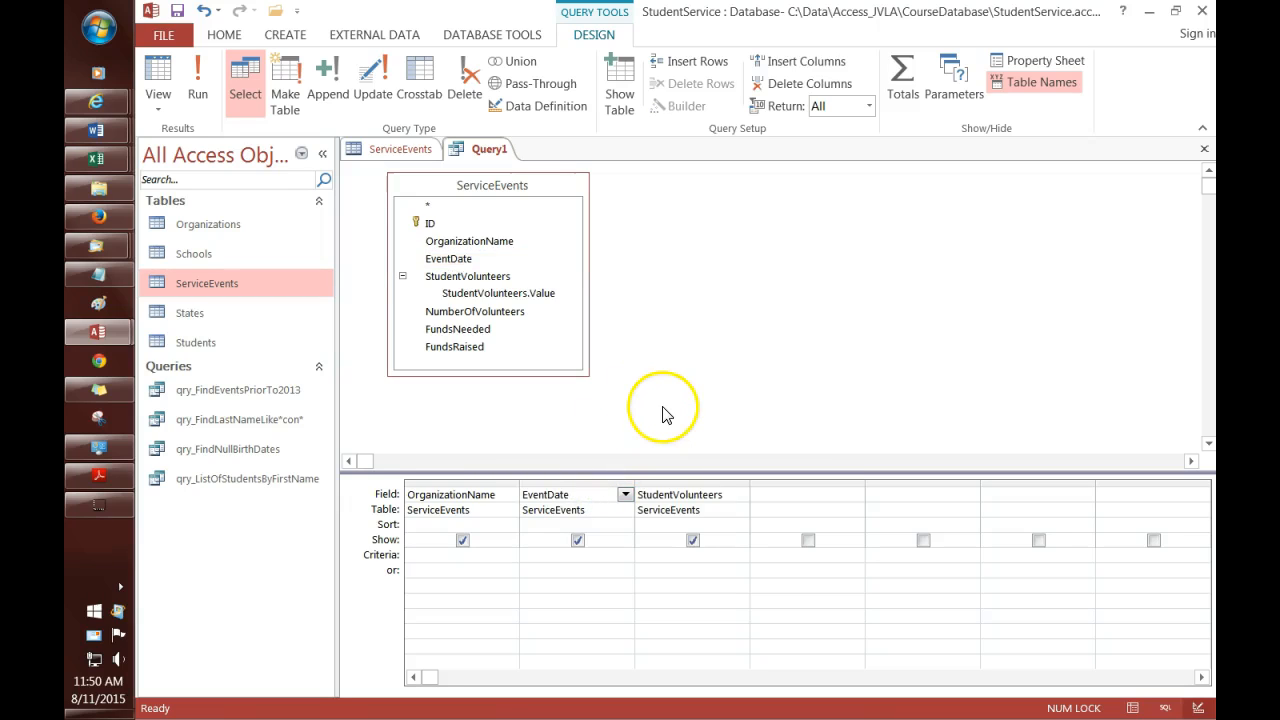
# Run the query to check its three output columns, and return to its design.
pyautogui.click(198, 97)
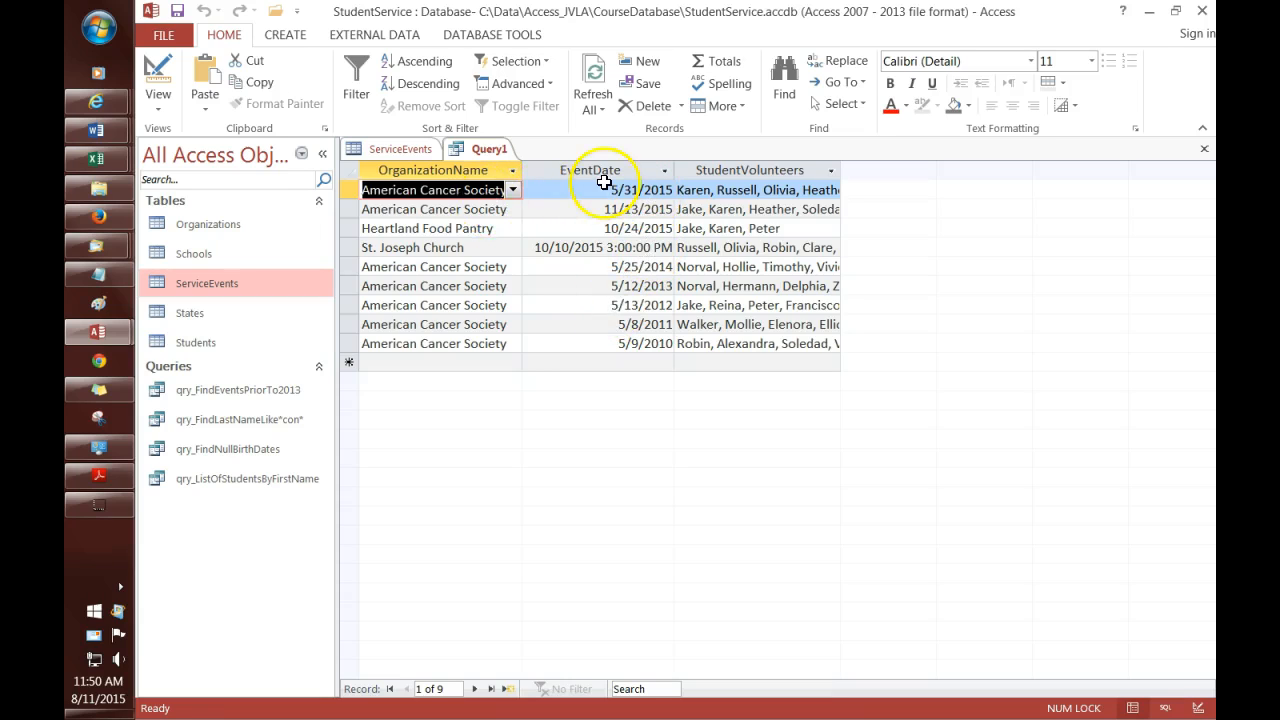
pyautogui.rightClick(487, 153)
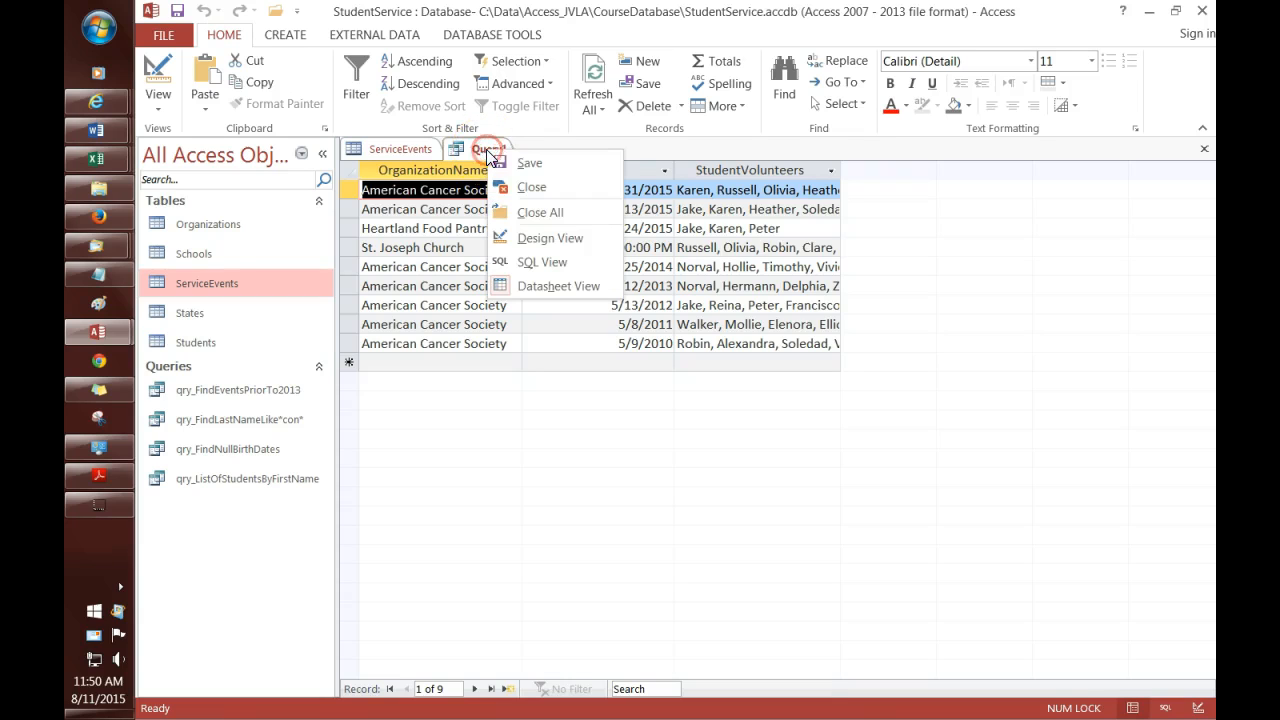
pyautogui.click(522, 238)
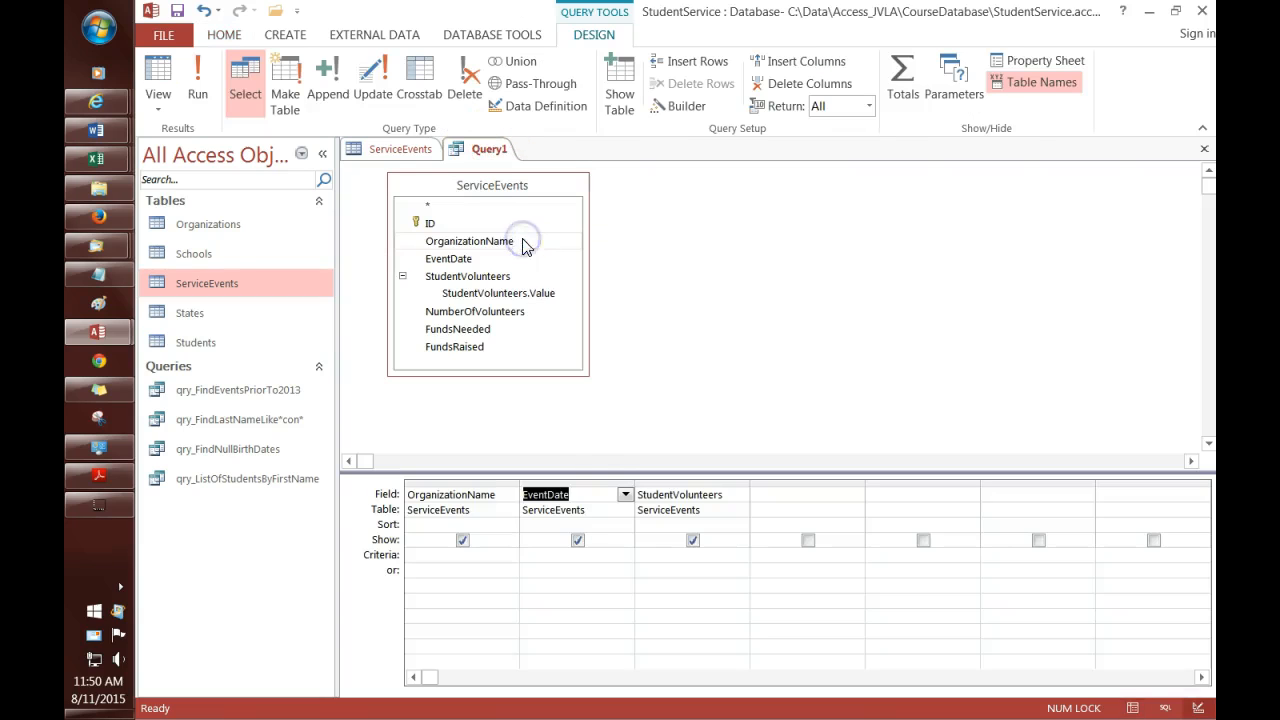
# Sort the query in ascending order by both EventDate and OrganizationName.
pyautogui.click(624, 525)
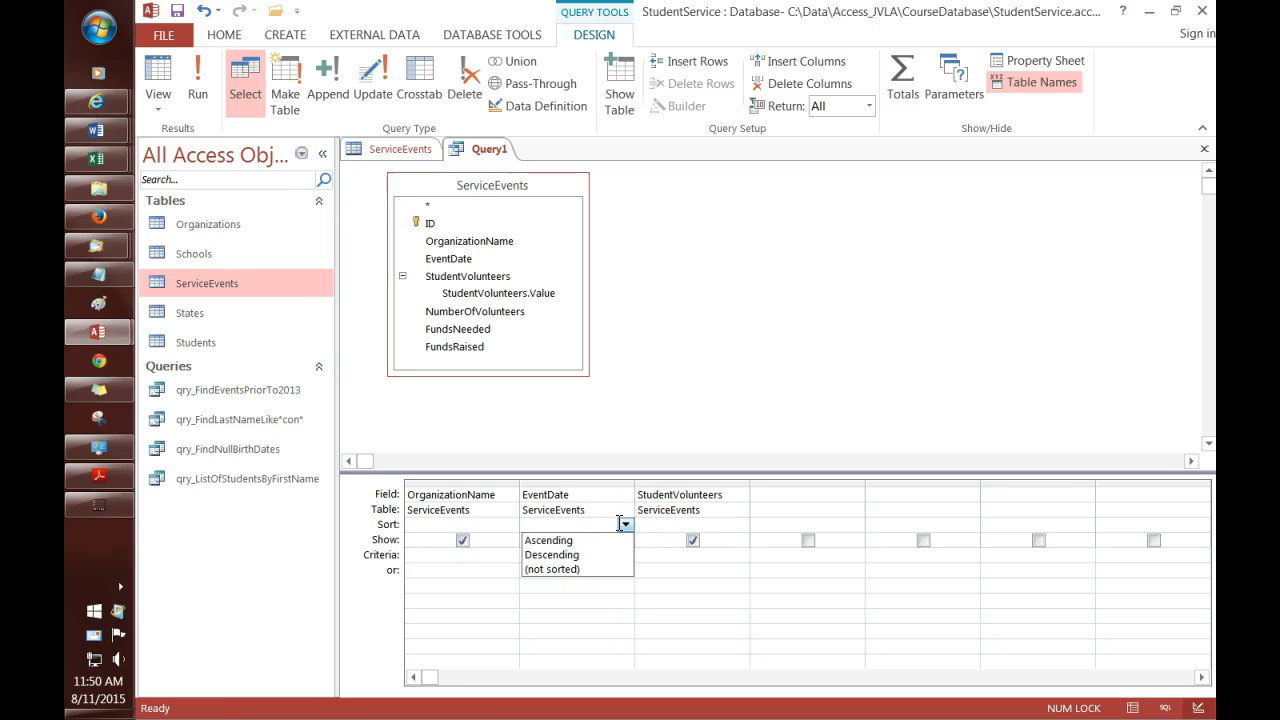
pyautogui.click(590, 540)
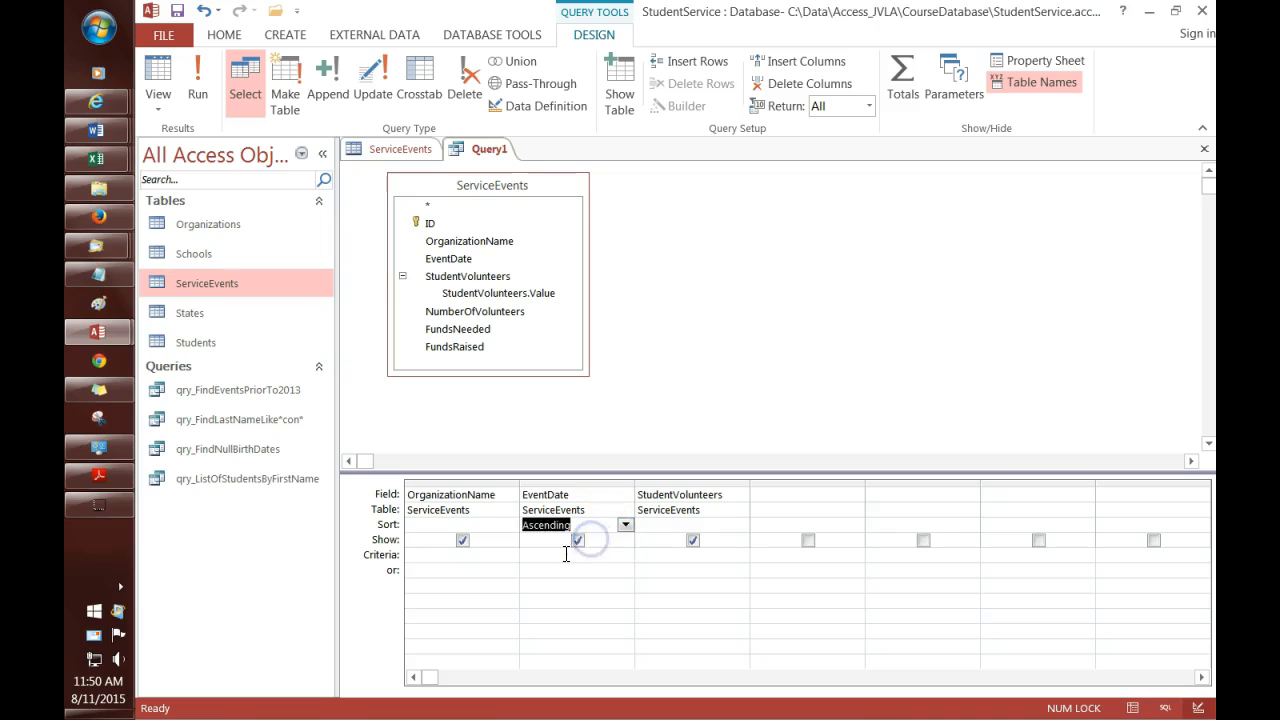
pyautogui.click(502, 522)
pyautogui.click(509, 525)
pyautogui.click(500, 540)
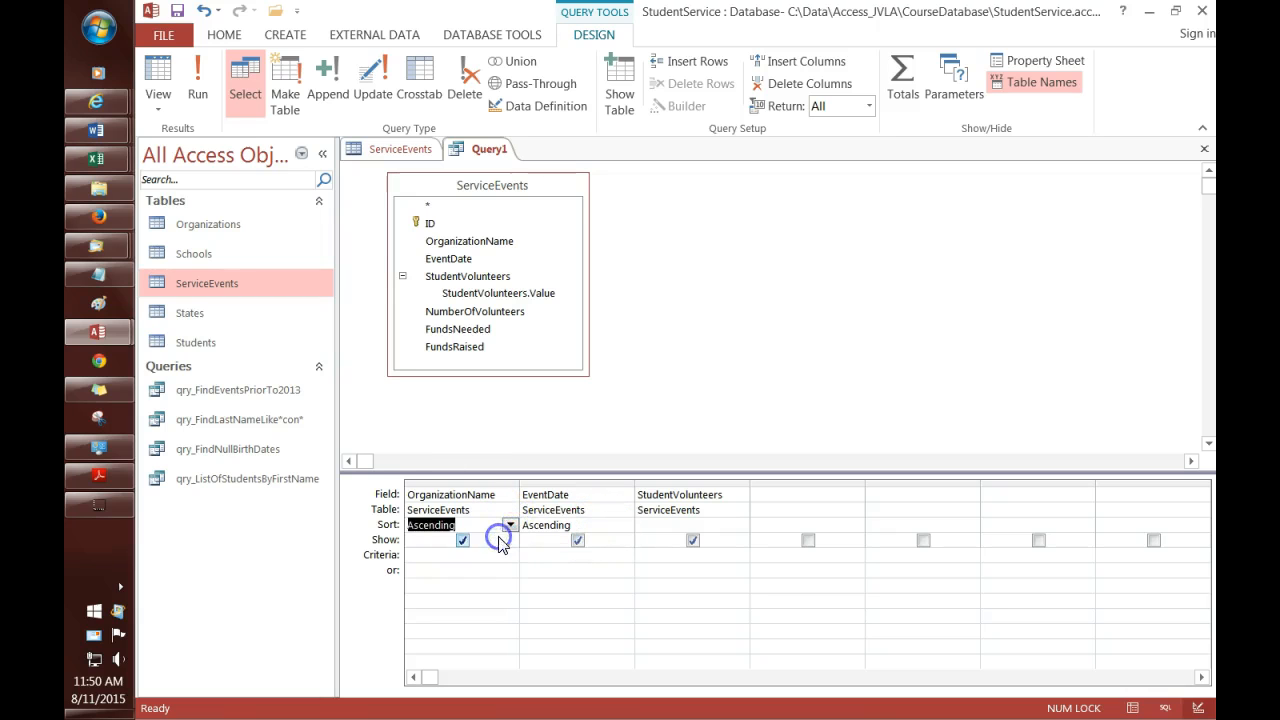
# Run the sorted query to check the order of the records, and return to its design.
pyautogui.click(193, 80)
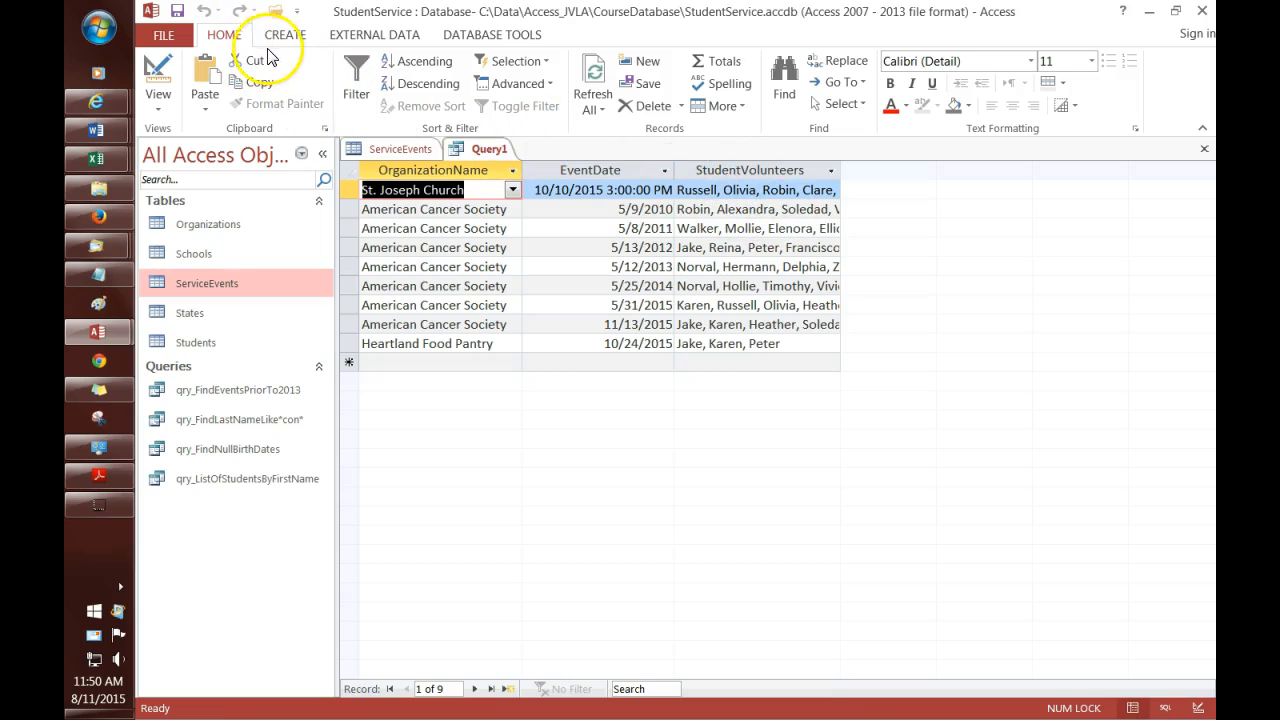
pyautogui.rightClick(490, 149)
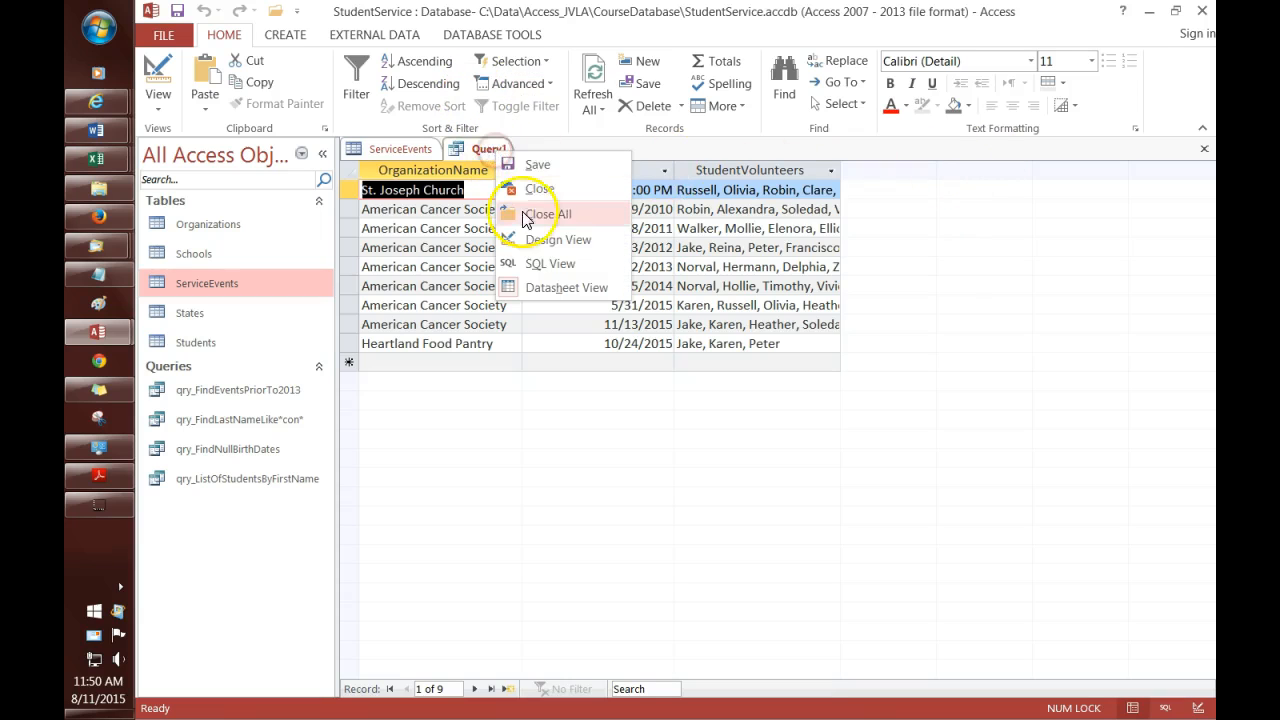
pyautogui.click(540, 239)
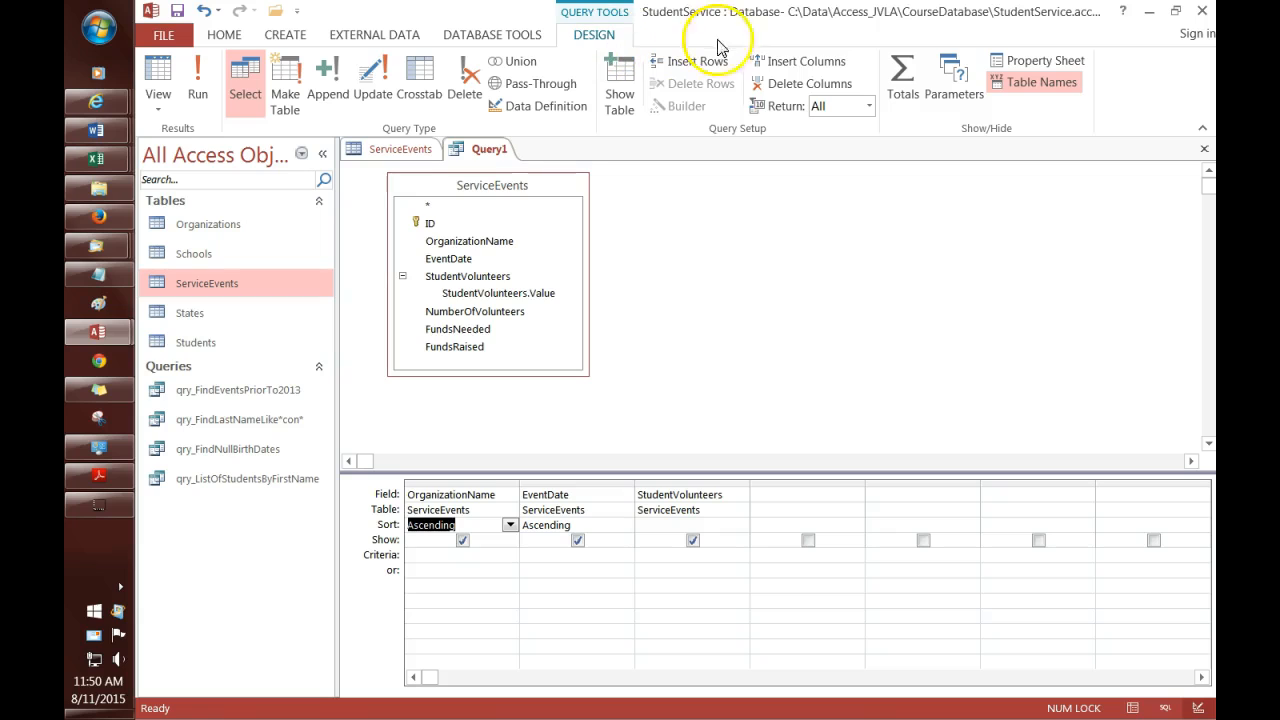
# Add the Total row to the query grid and set the StudentVolunteers total to Count.
pyautogui.click(903, 88)
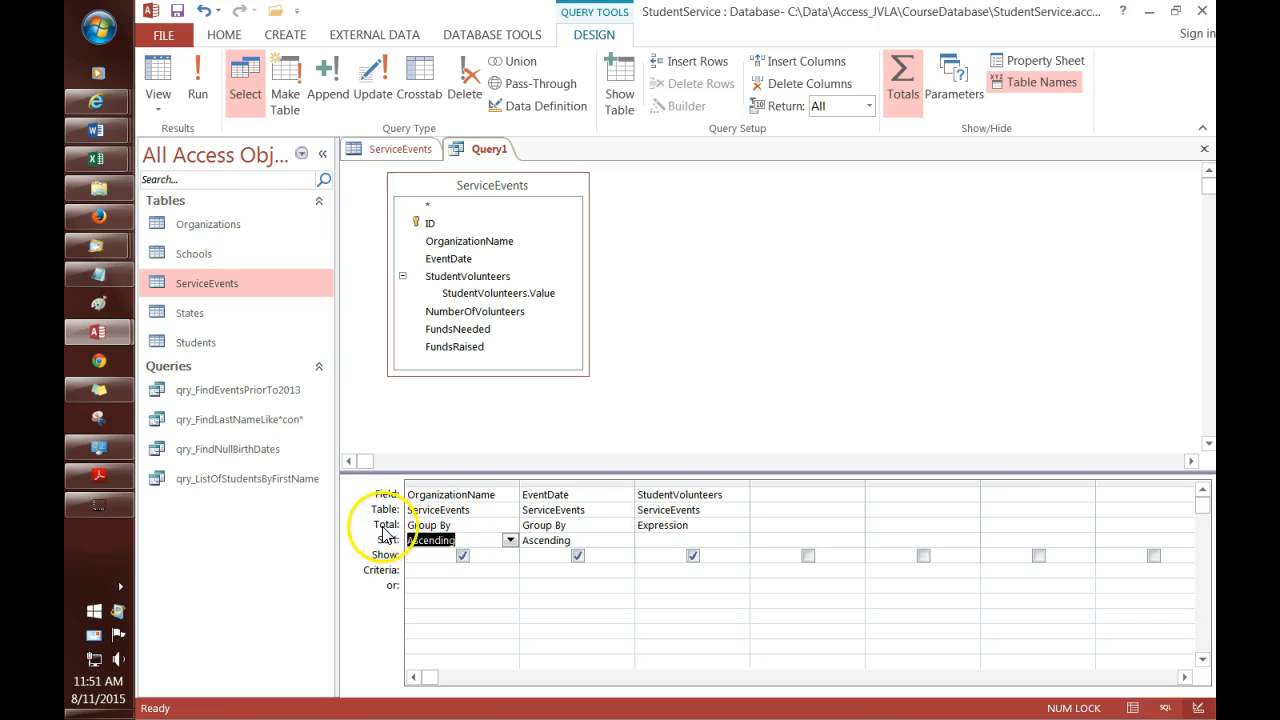
pyautogui.click(903, 95)
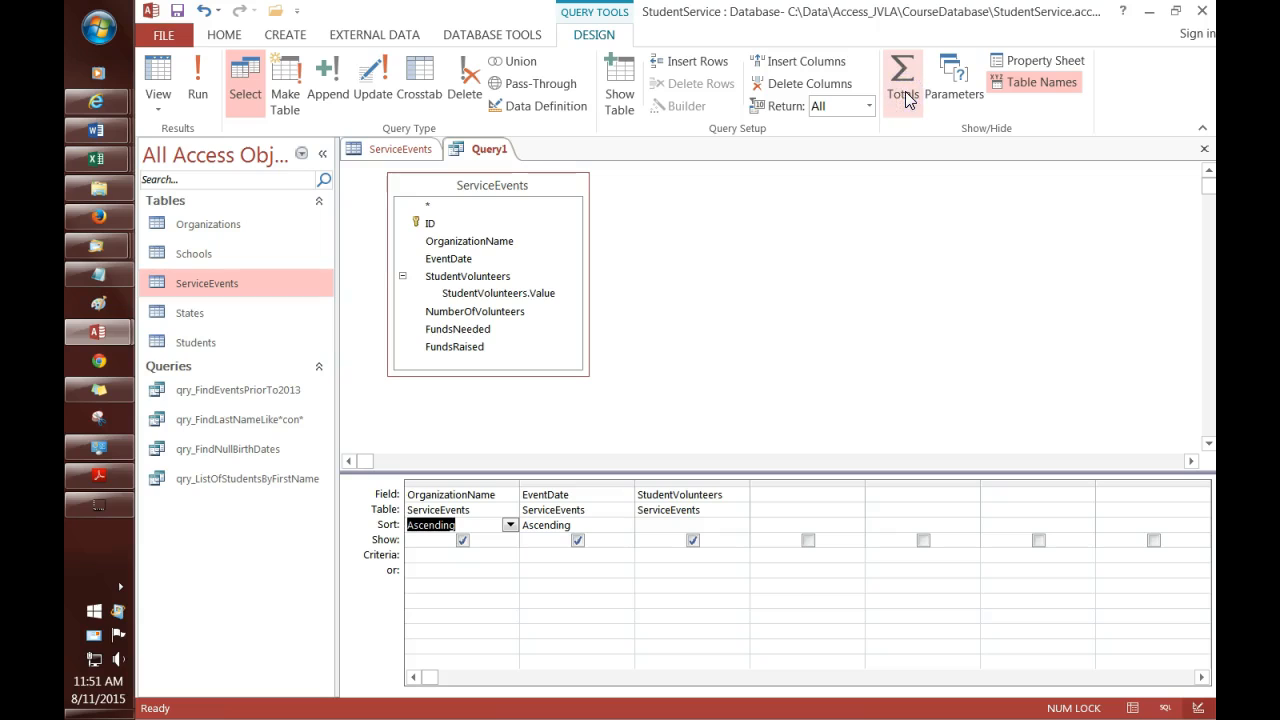
pyautogui.click(903, 95)
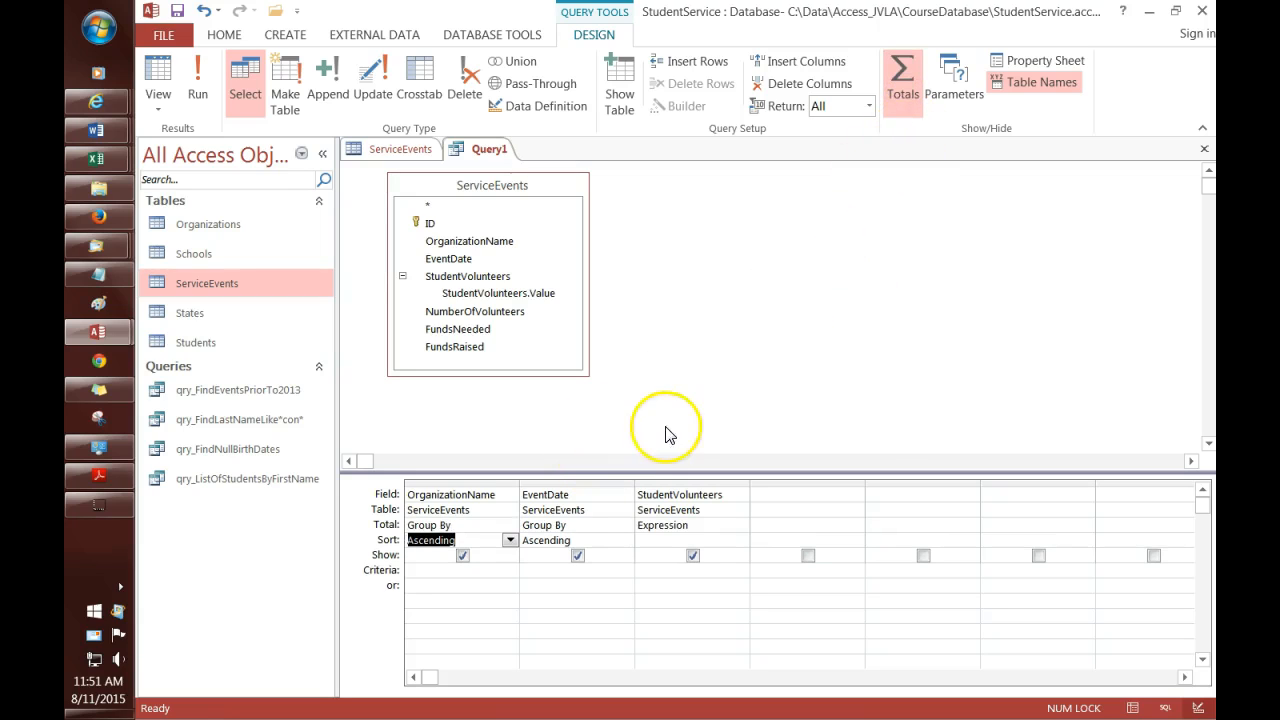
pyautogui.click(710, 528)
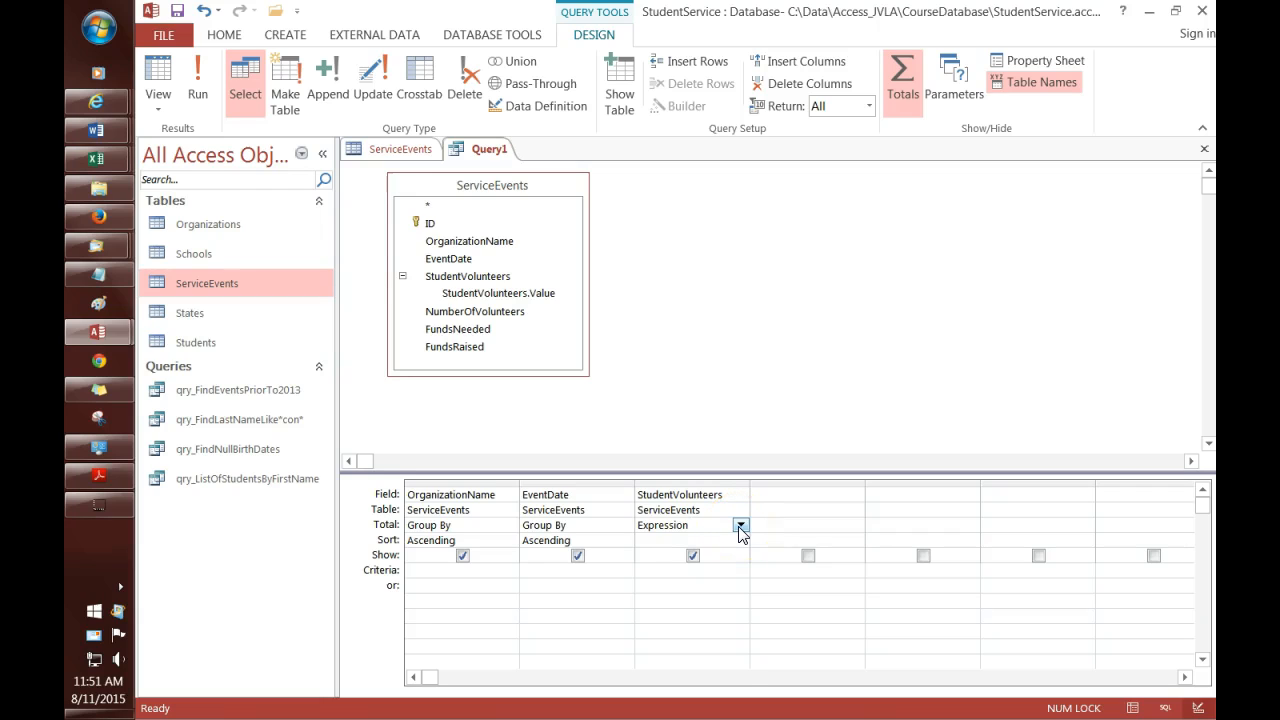
pyautogui.click(740, 526)
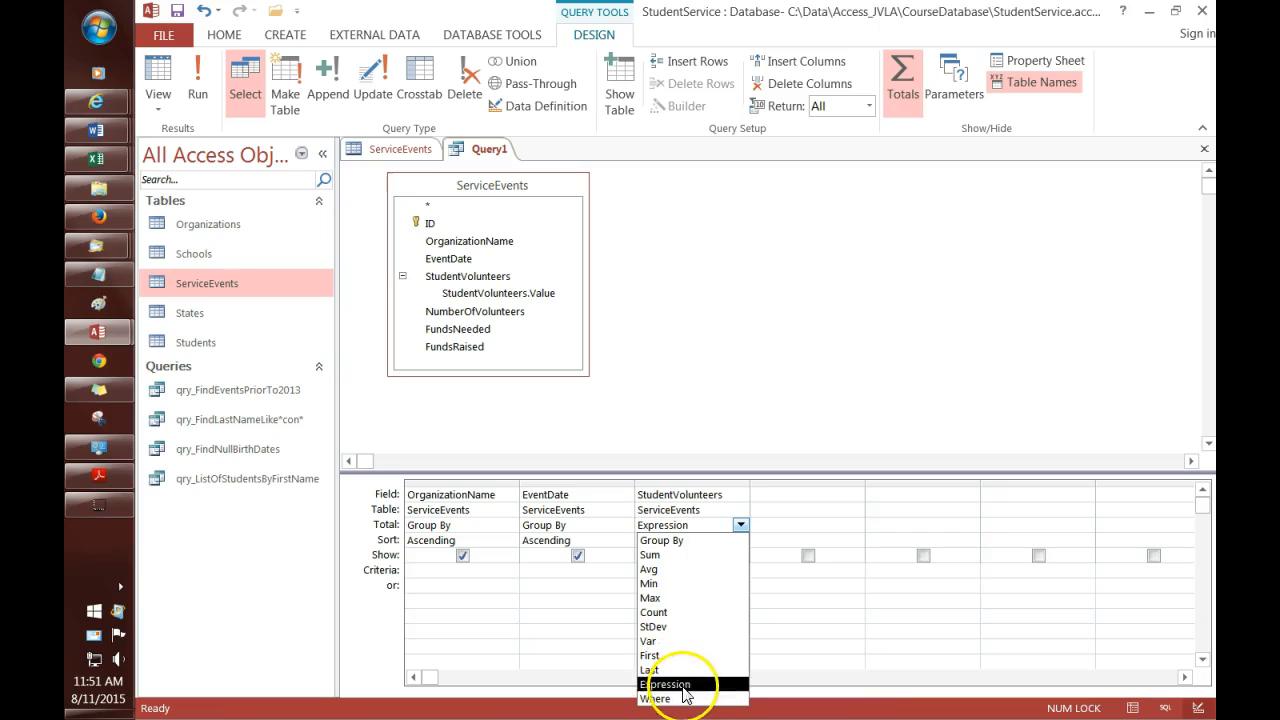
pyautogui.click(690, 612)
pyautogui.click(725, 357)
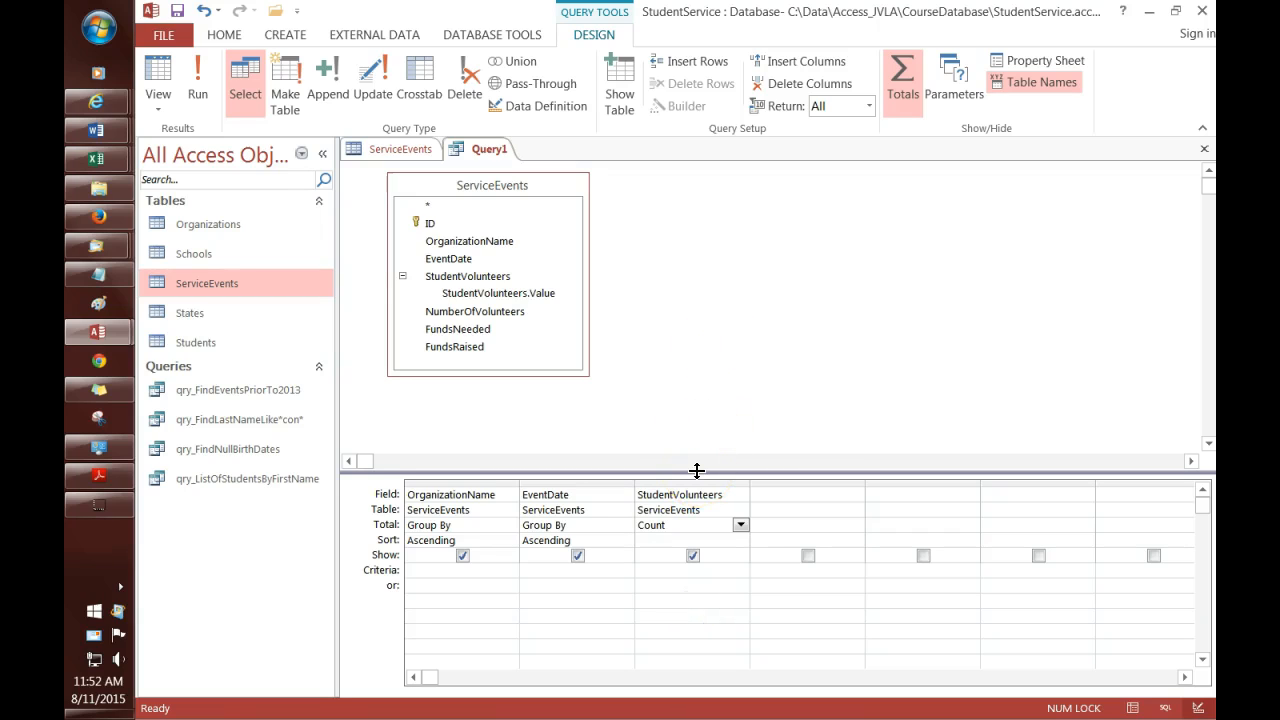
# Check the Total settings of the three fields and run the query to view volunteer counts by organization and event date.
pyautogui.click(496, 526)
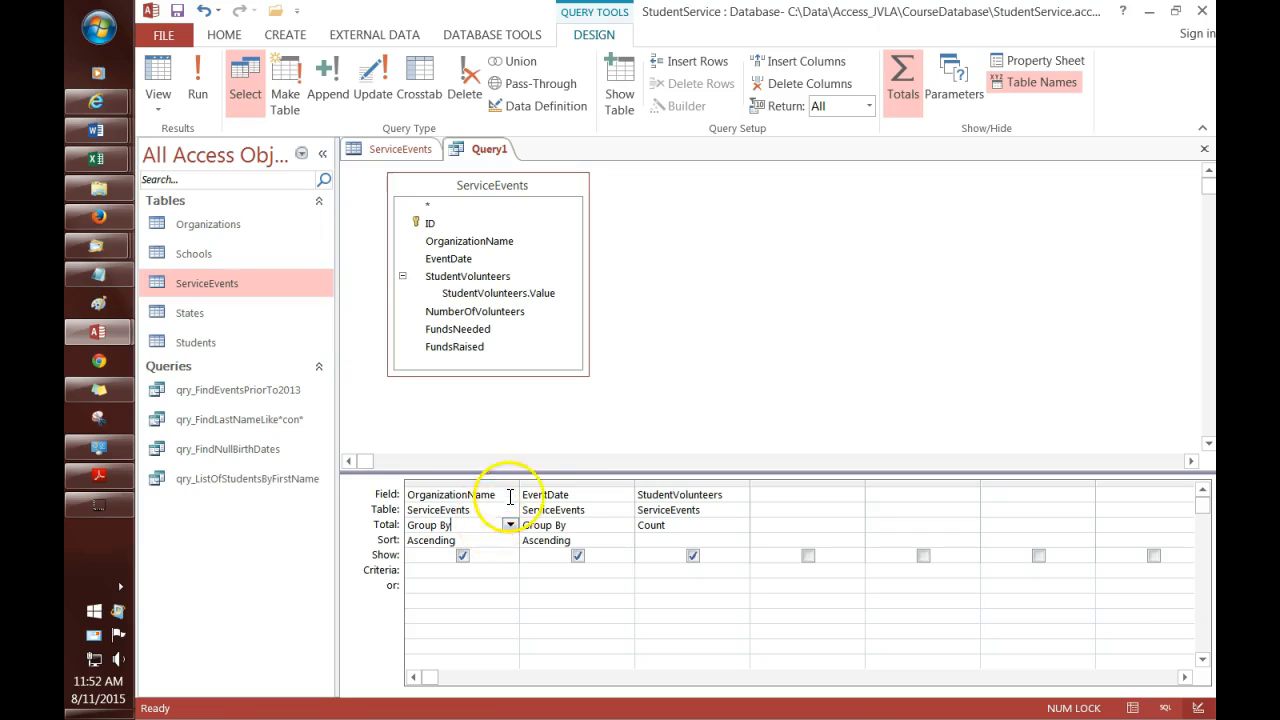
pyautogui.click(612, 528)
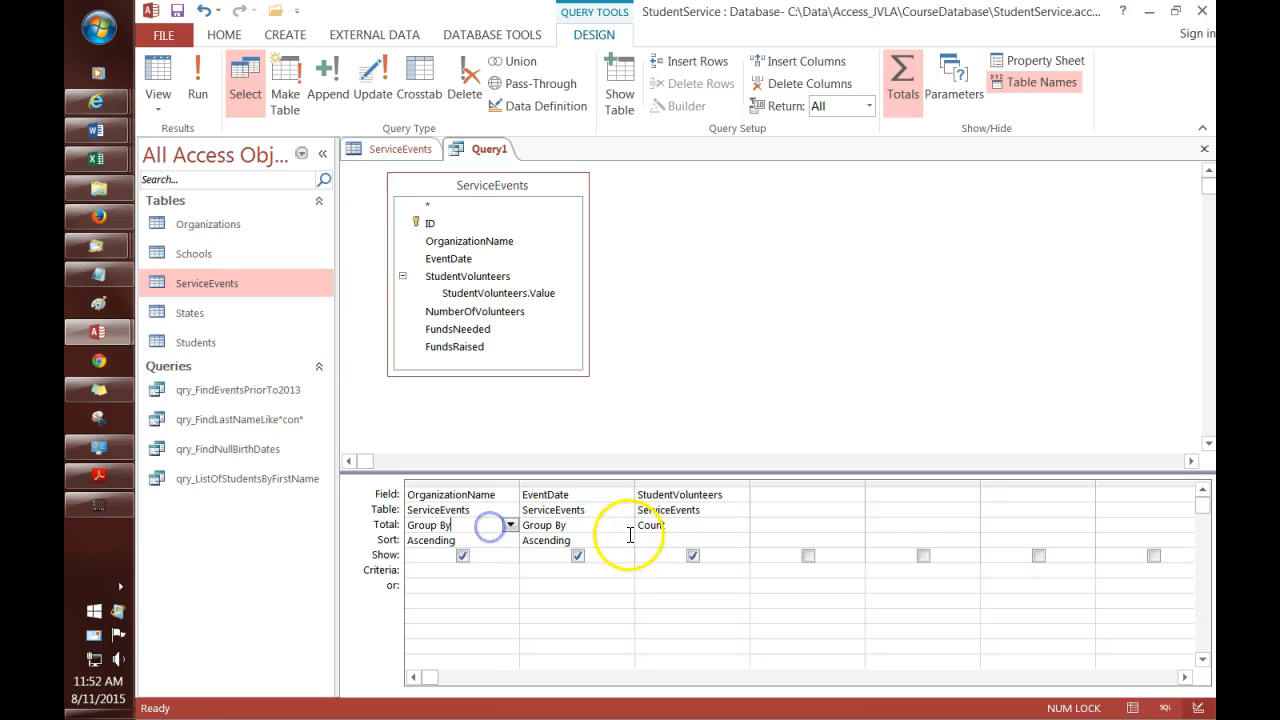
pyautogui.click(703, 527)
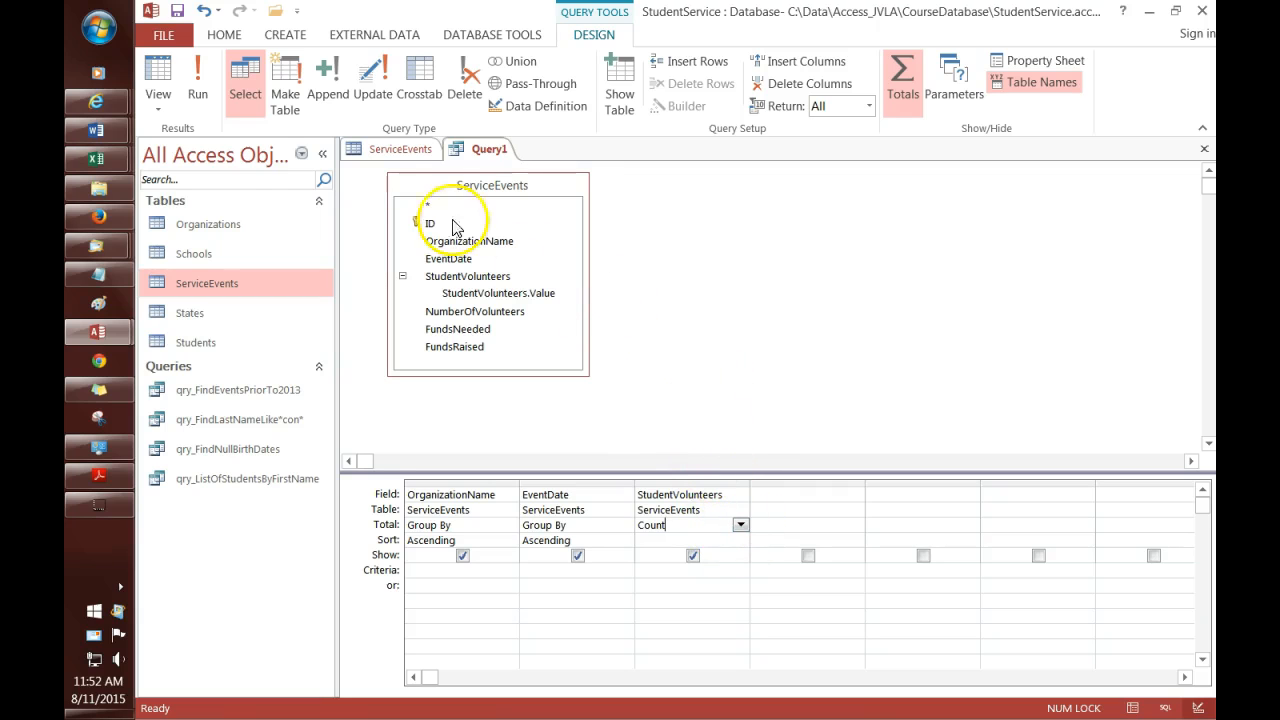
pyautogui.click(198, 92)
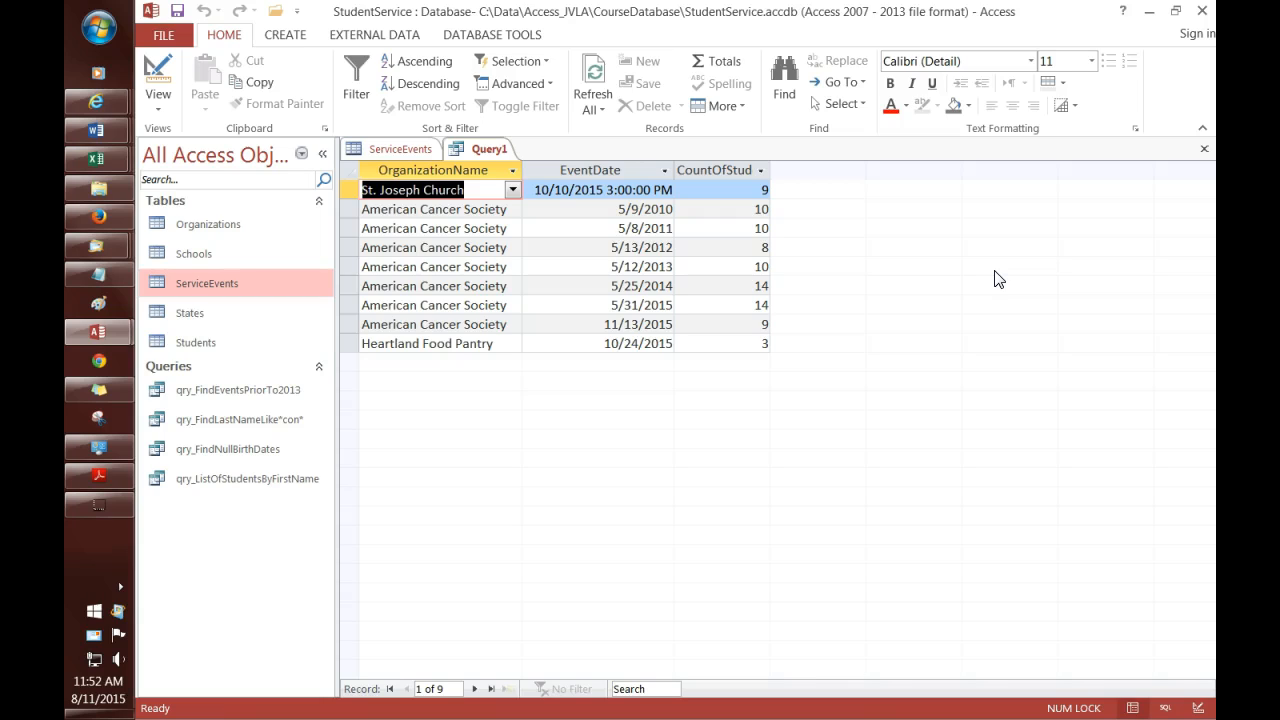
pyautogui.click(938, 389)
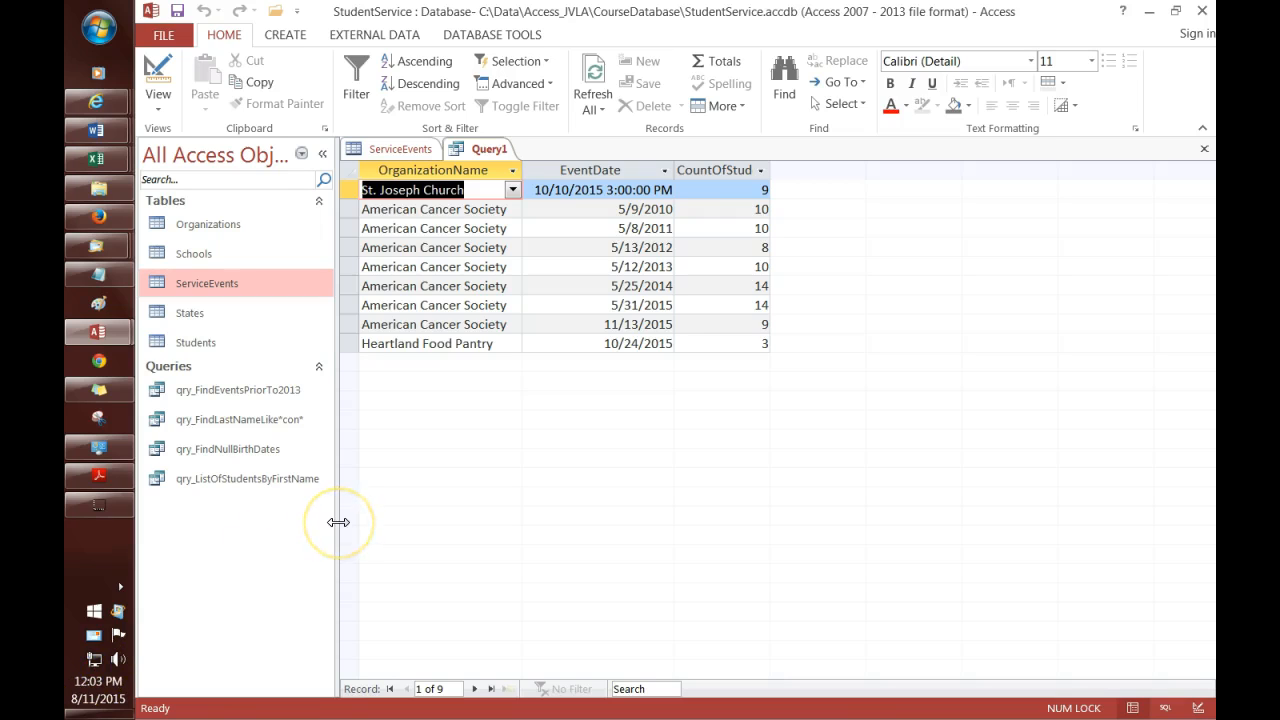
# Return to the query design and look through the available Total functions for StudentVolunteers.
pyautogui.rightClick(489, 149)
pyautogui.click(542, 236)
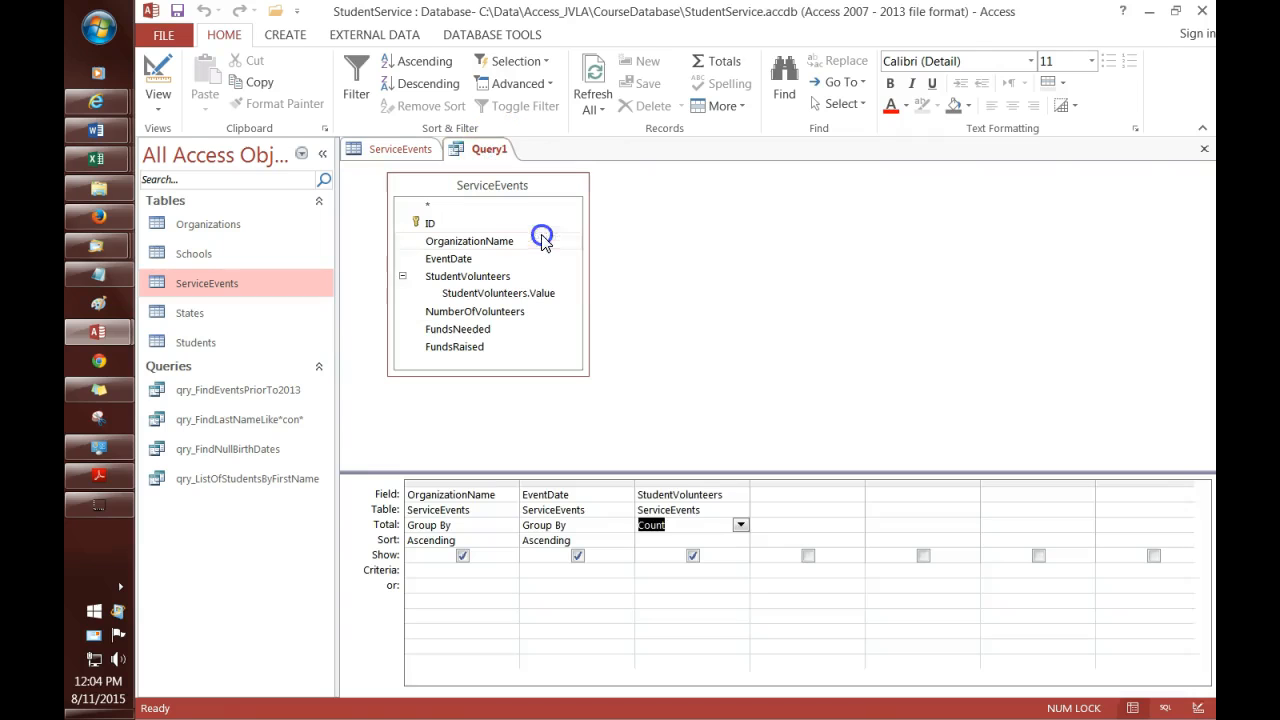
pyautogui.click(741, 526)
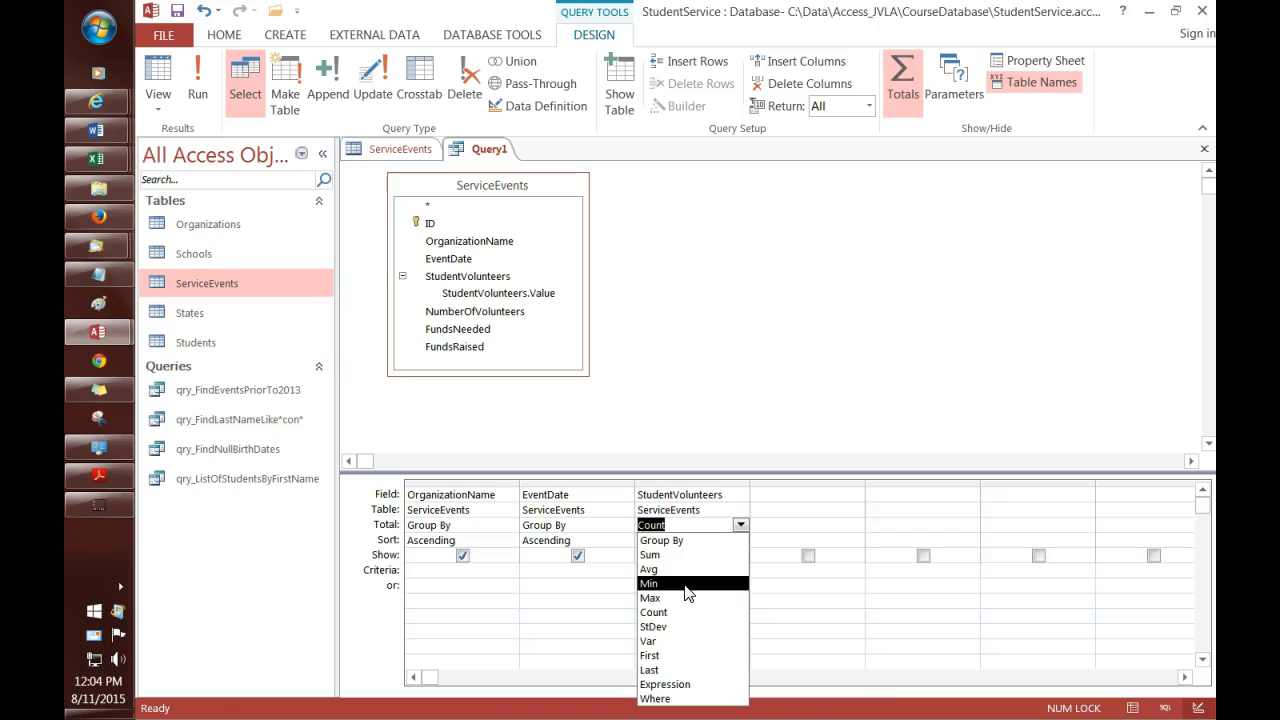
pyautogui.click(735, 380)
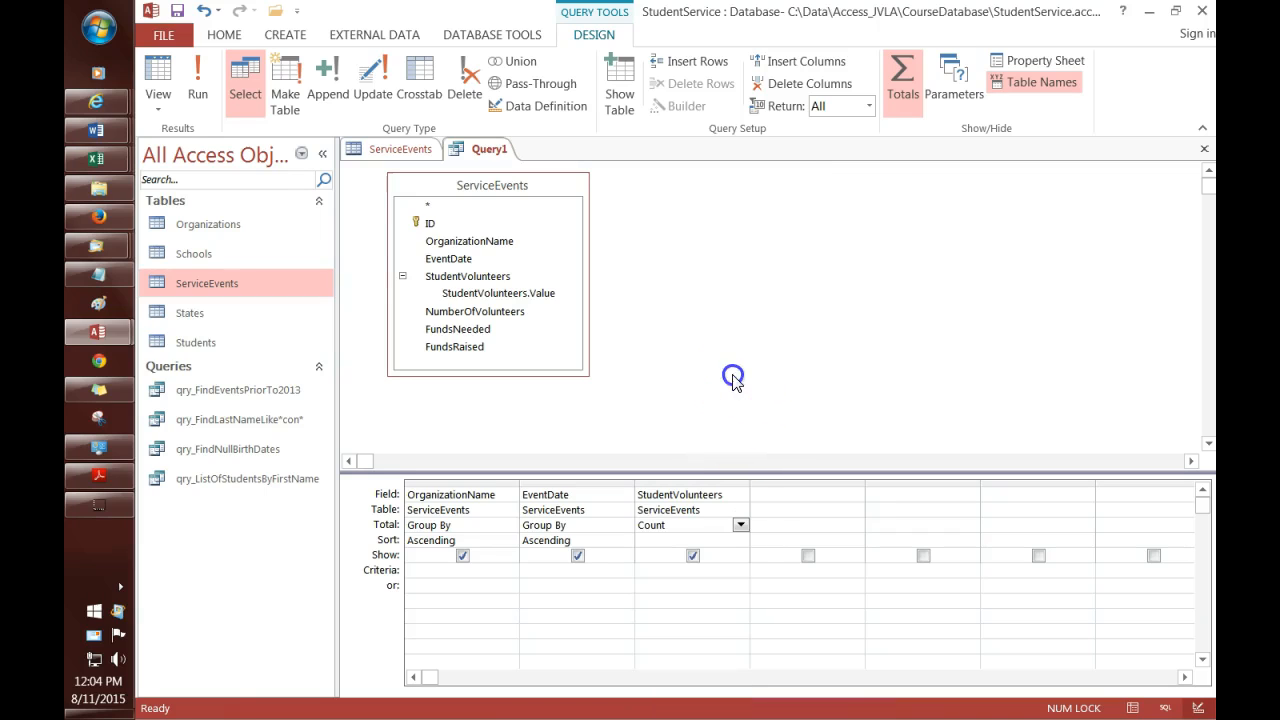
# Set the StudentVolunteers total to Sum and run the query to view the summed values.
pyautogui.click(740, 525)
pyautogui.click(741, 525)
pyautogui.click(741, 525)
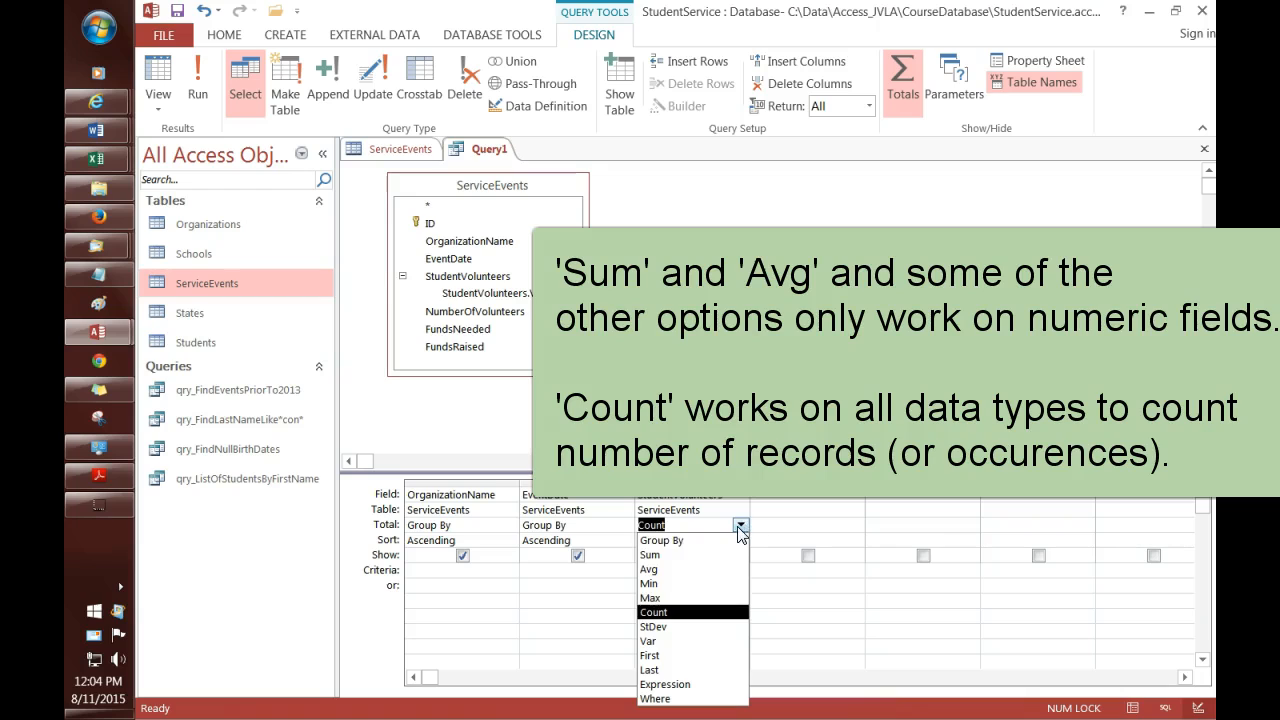
pyautogui.click(710, 555)
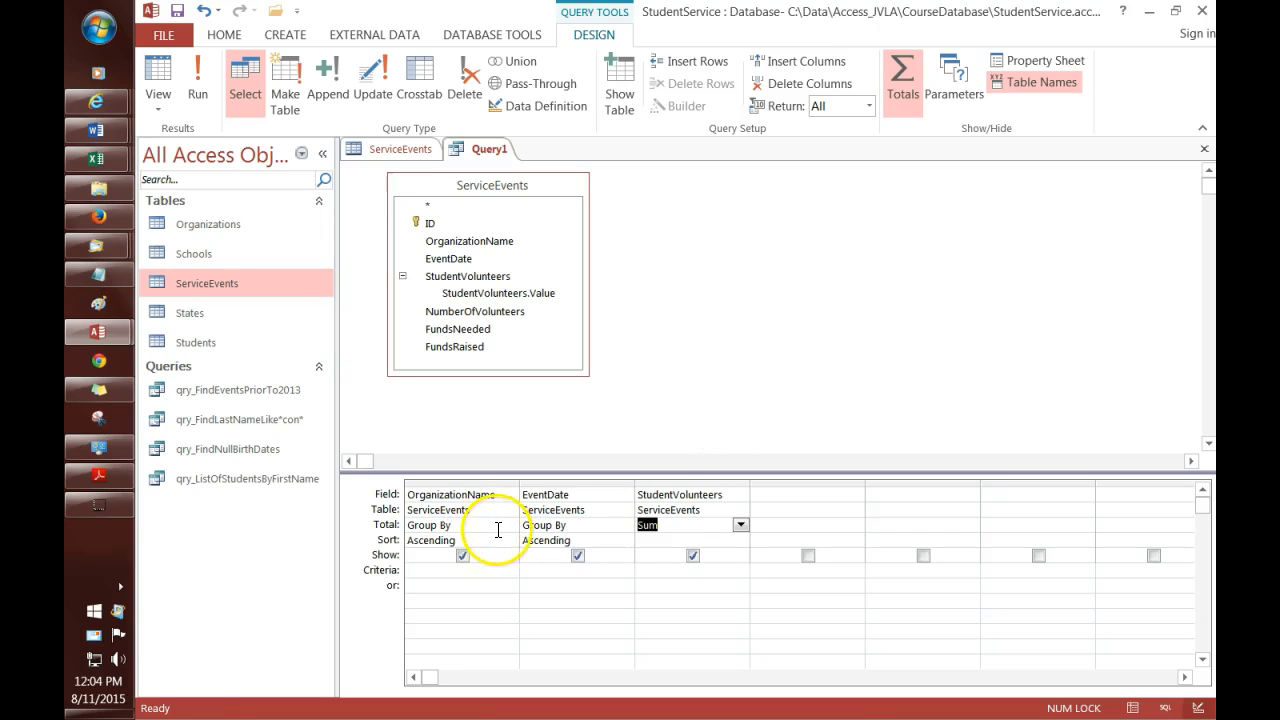
pyautogui.click(198, 104)
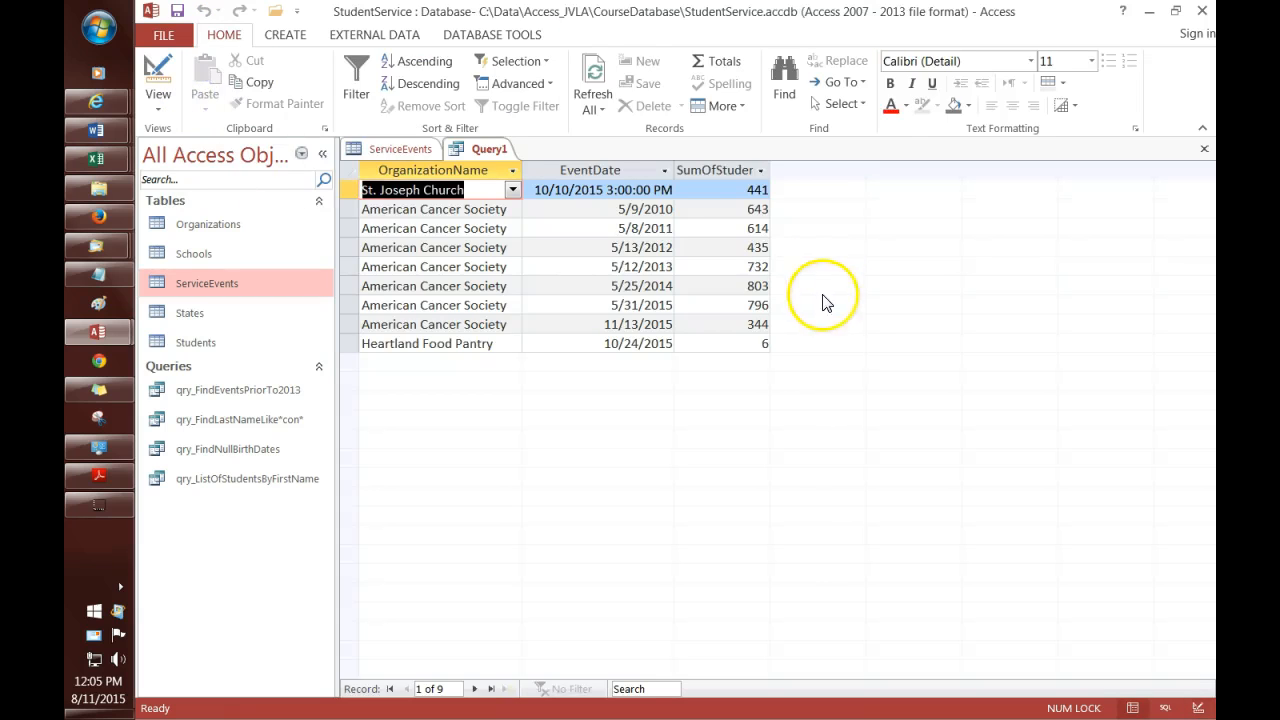
pyautogui.click(764, 224)
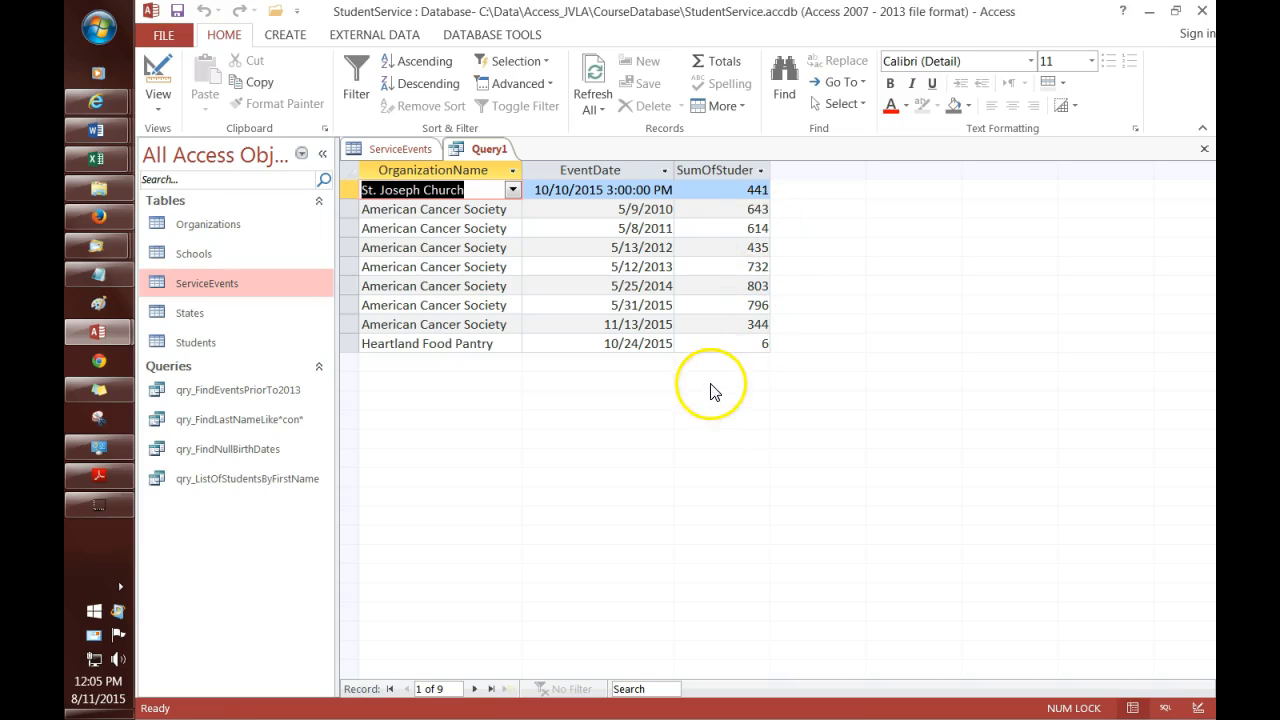
# Return to the query design and set the StudentVolunteers total back to Count.
pyautogui.click(495, 150)
pyautogui.rightClick(497, 152)
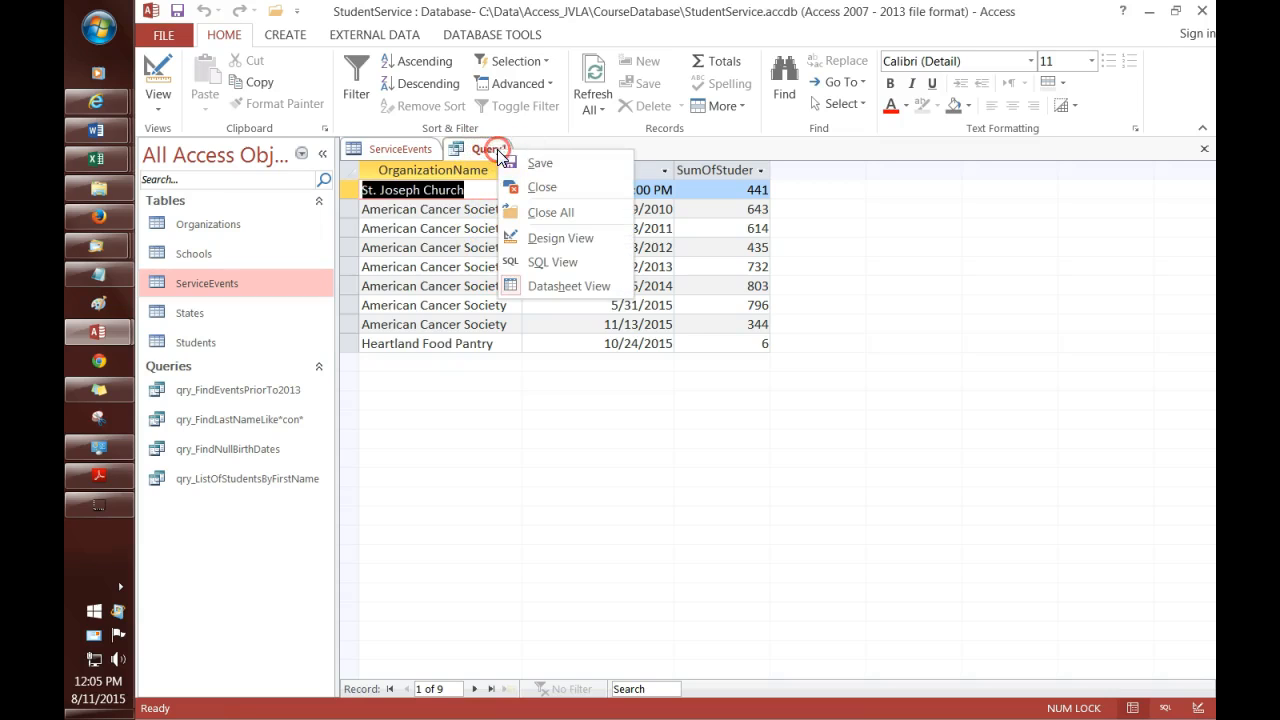
pyautogui.click(553, 238)
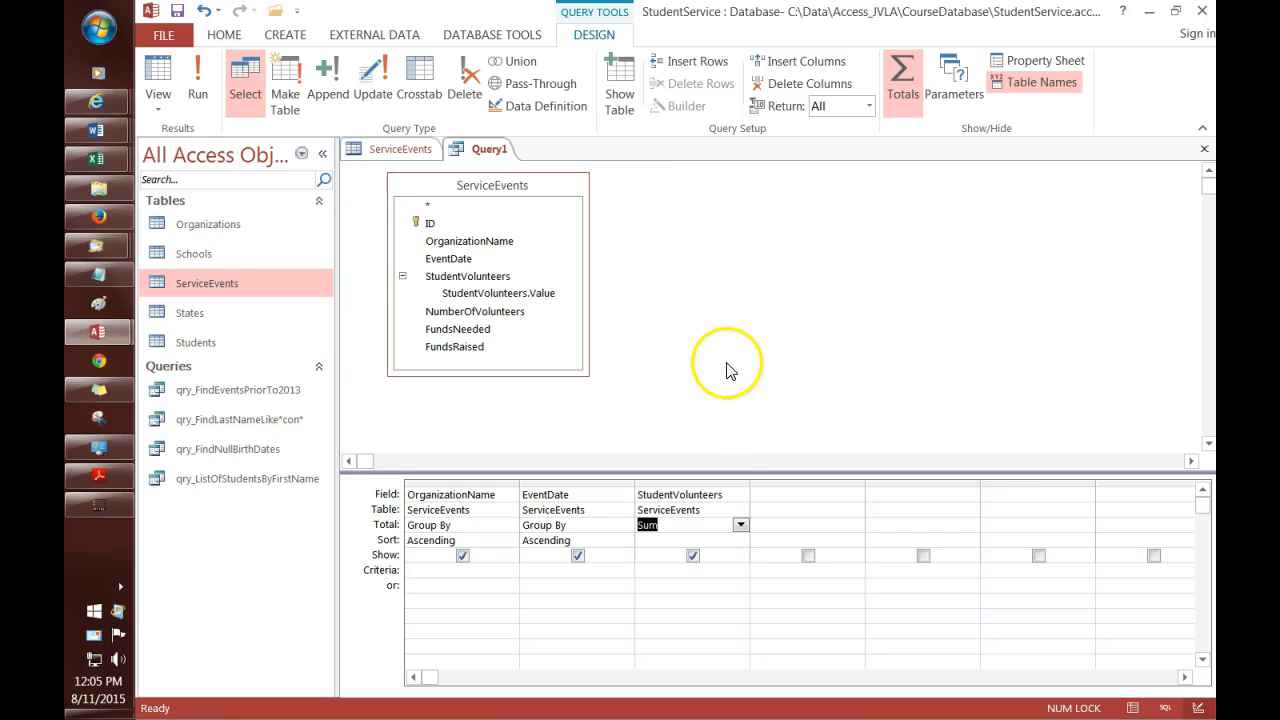
pyautogui.click(741, 525)
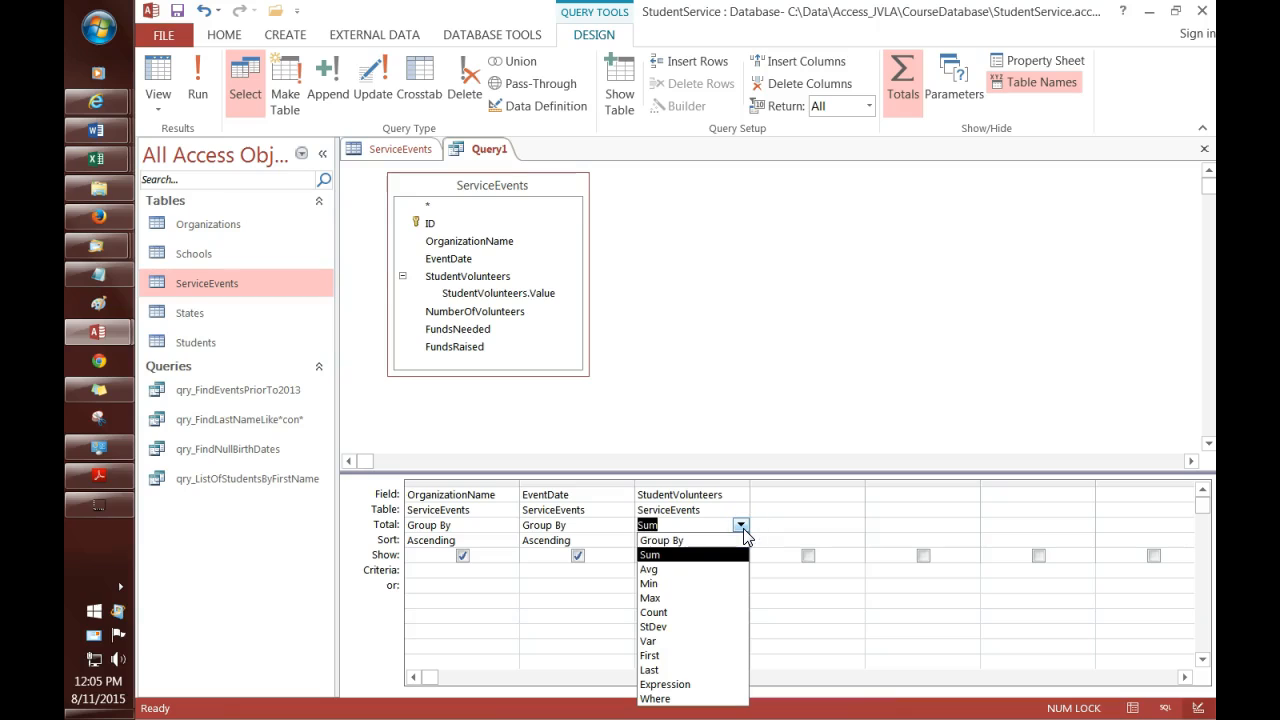
pyautogui.click(710, 611)
pyautogui.click(810, 289)
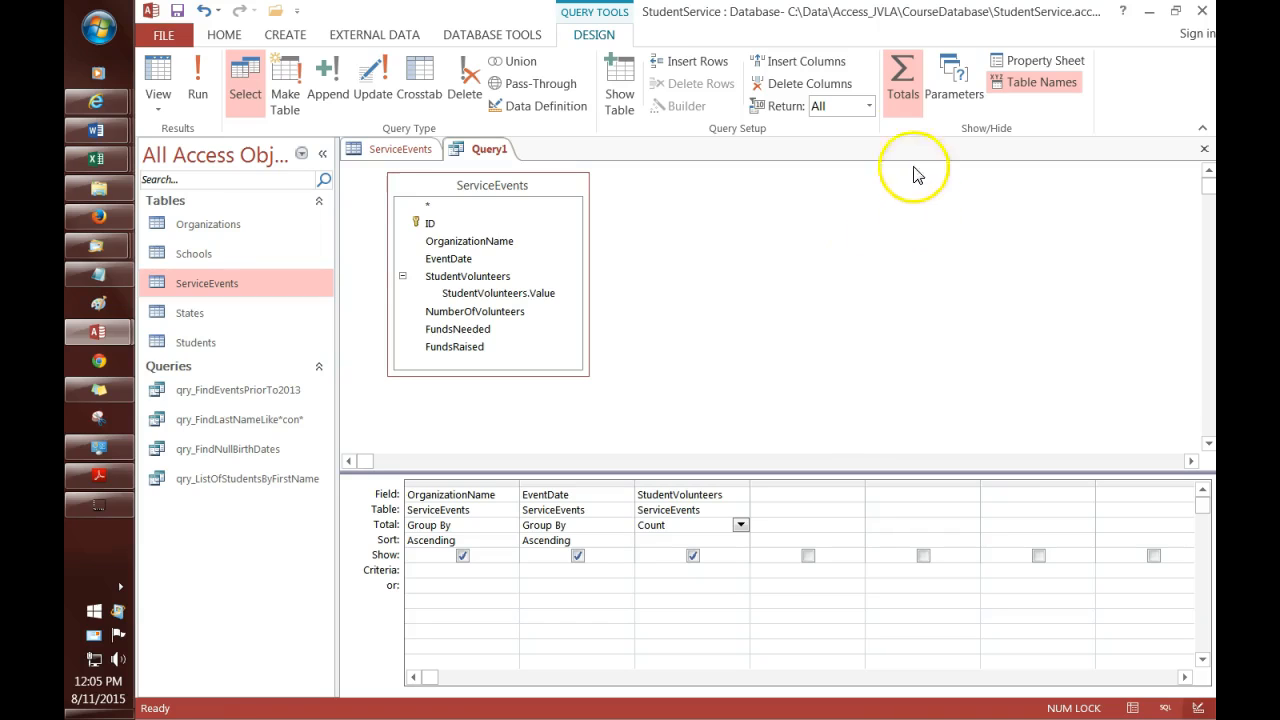
# Remove the Total row, run the query, and widen the StudentVolunteers column to view the individual volunteers.
pyautogui.click(903, 88)
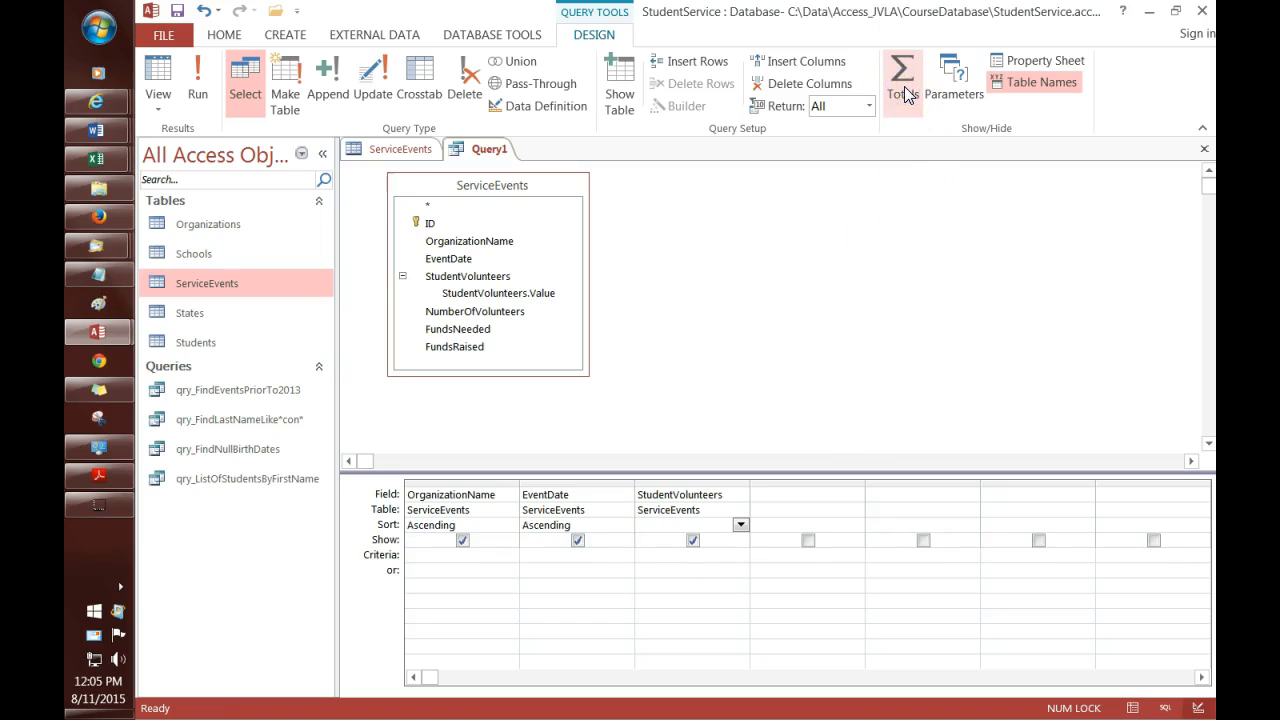
pyautogui.click(198, 85)
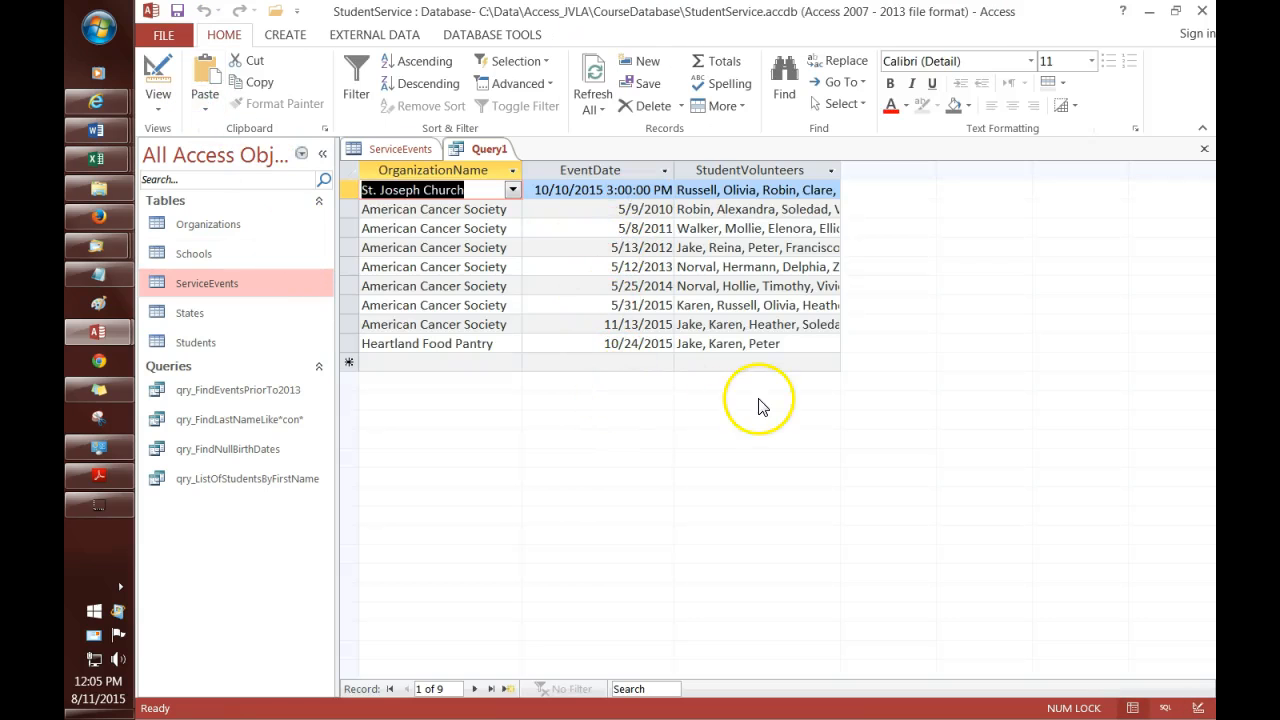
pyautogui.moveTo(840, 172); pyautogui.dragTo(917, 174)
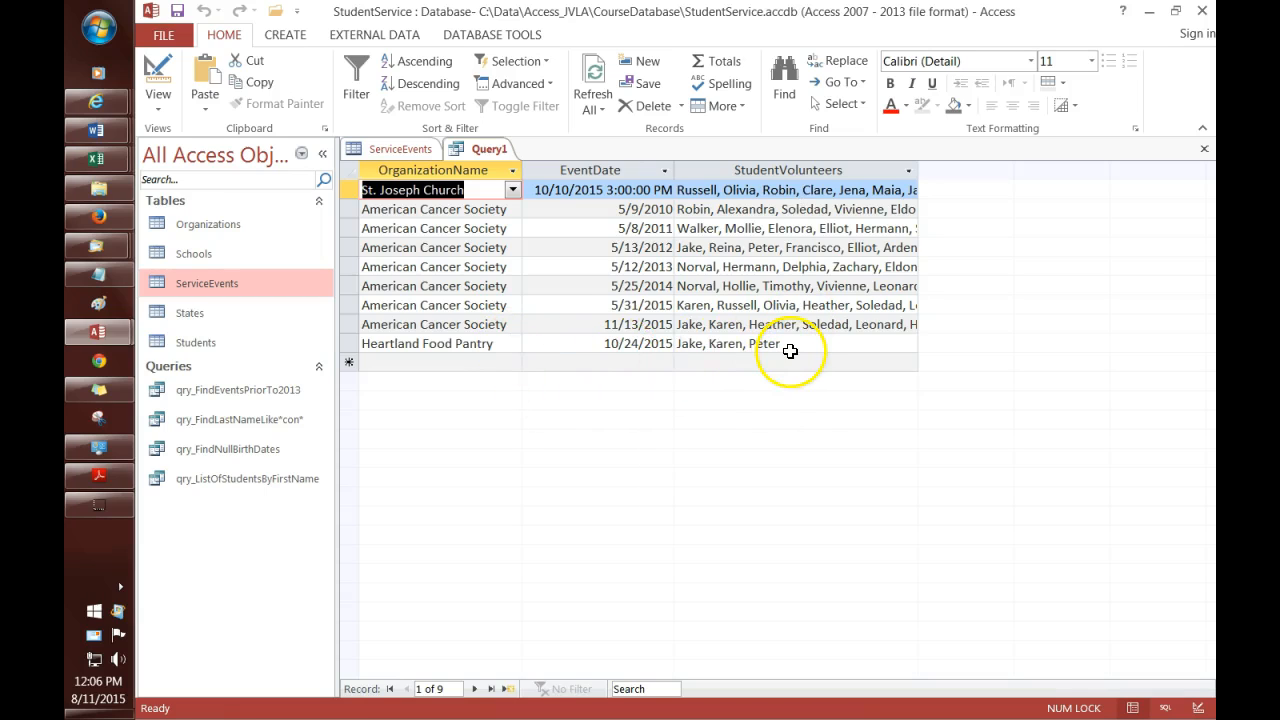
pyautogui.rightClick(489, 149)
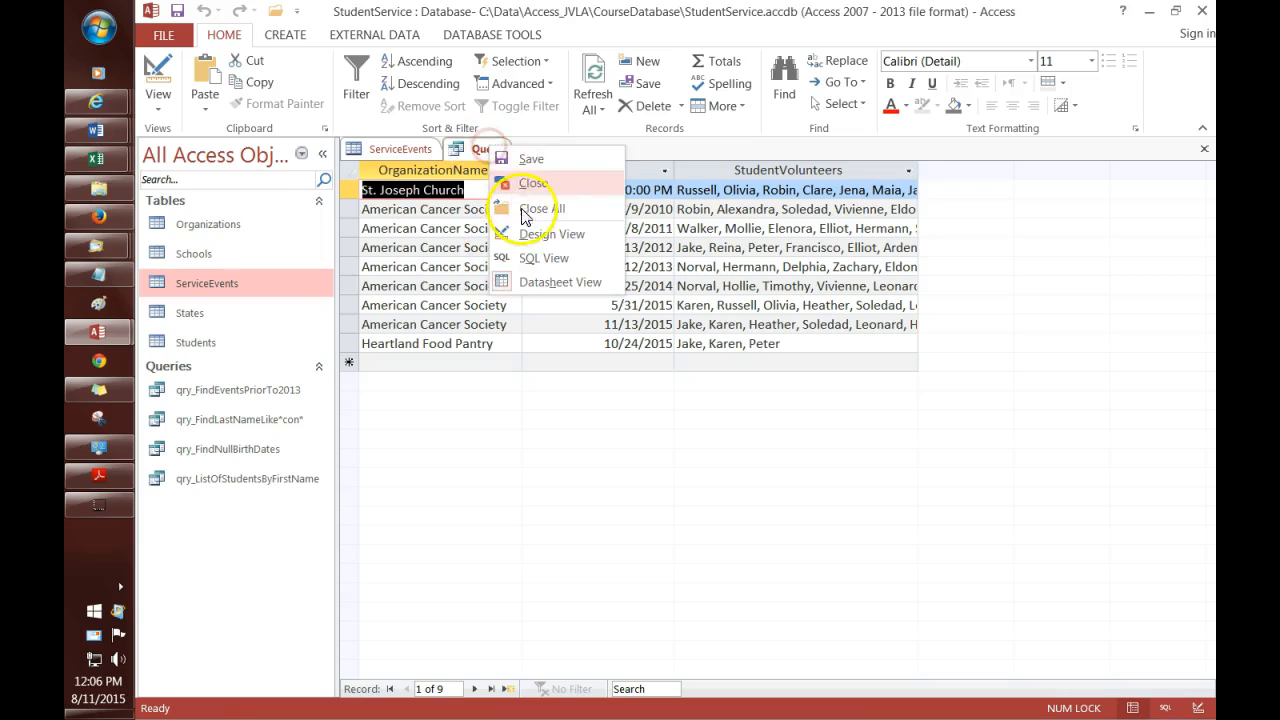
# Restore the Total row in the query design and run the query to check the volunteer counts per event.
pyautogui.click(545, 234)
pyautogui.click(725, 524)
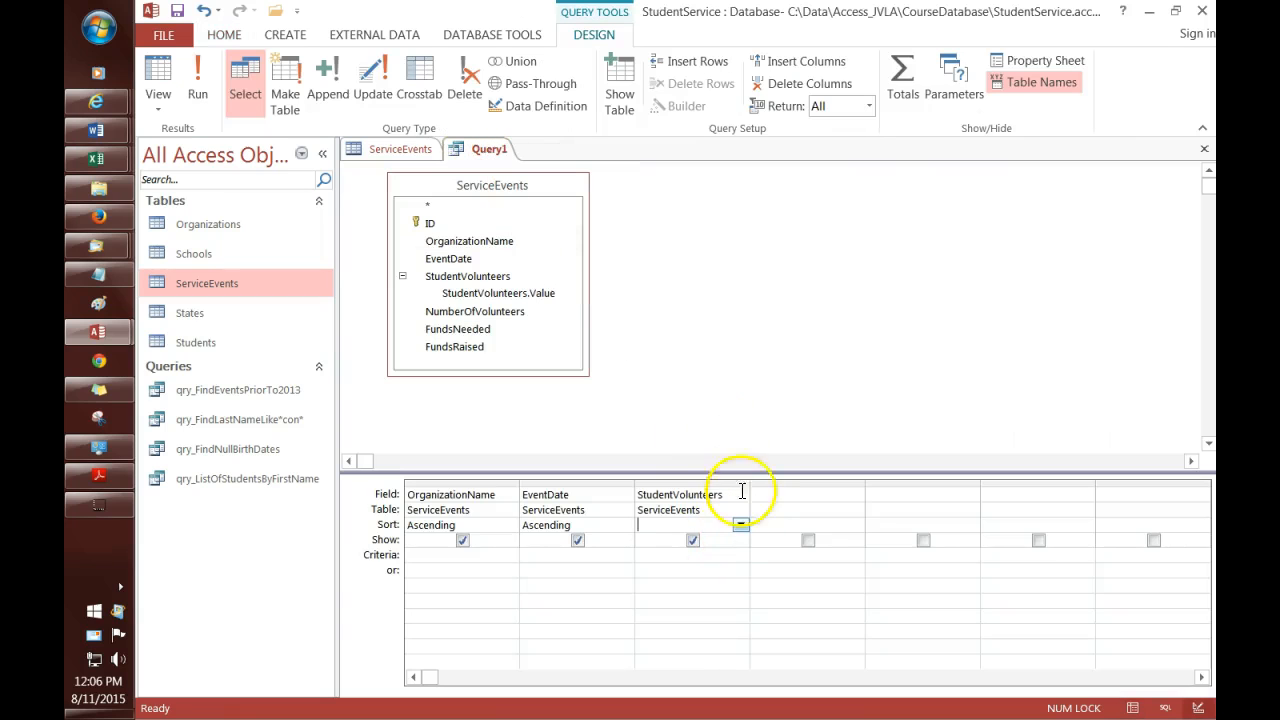
pyautogui.click(903, 85)
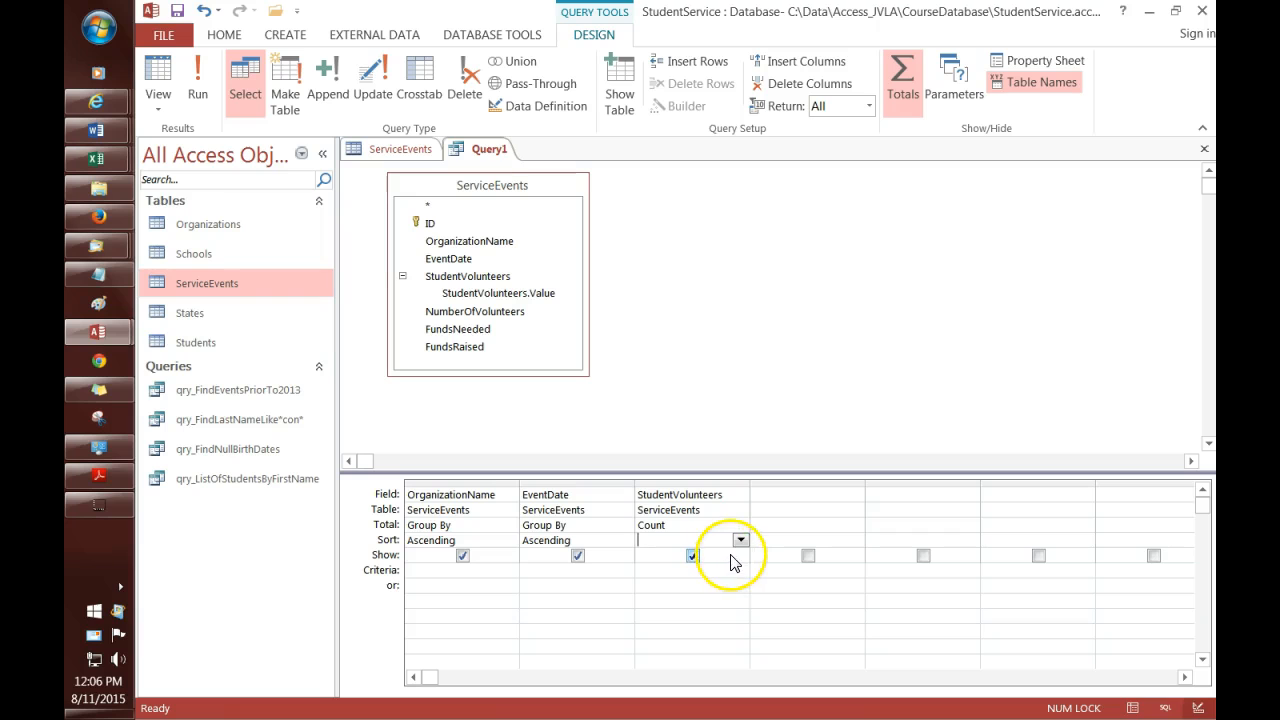
pyautogui.click(197, 100)
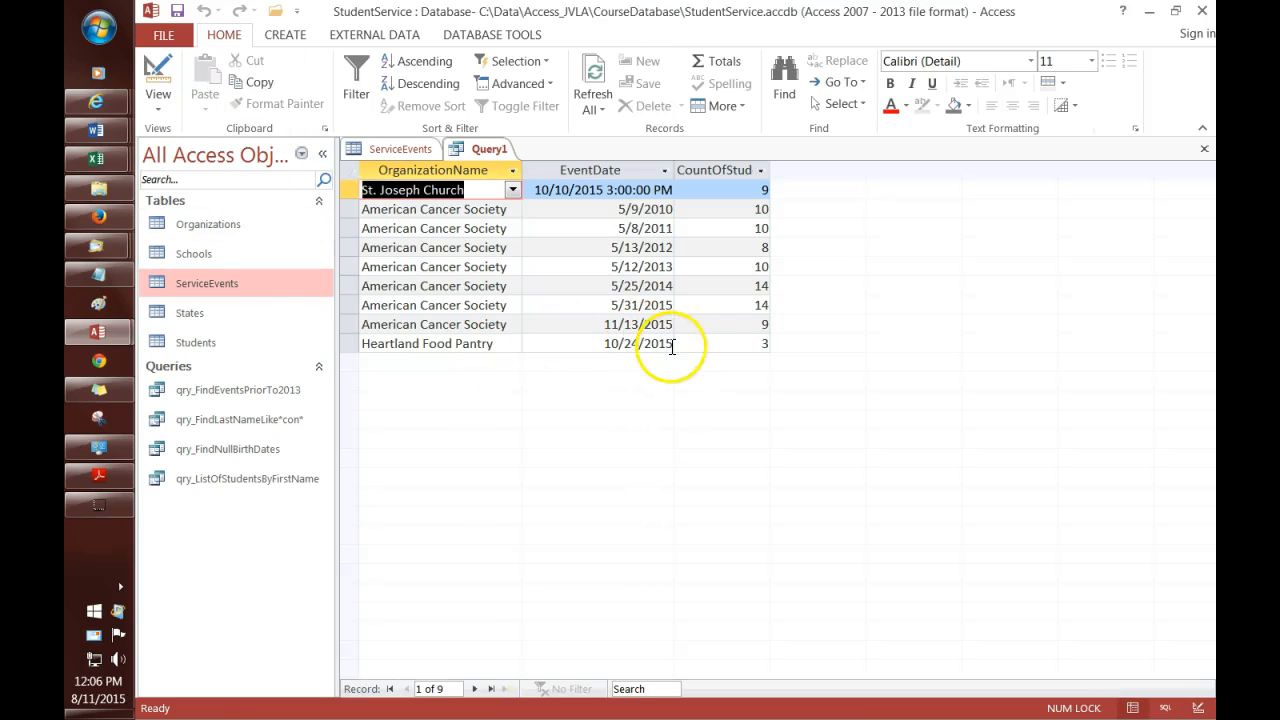
pyautogui.click(725, 345)
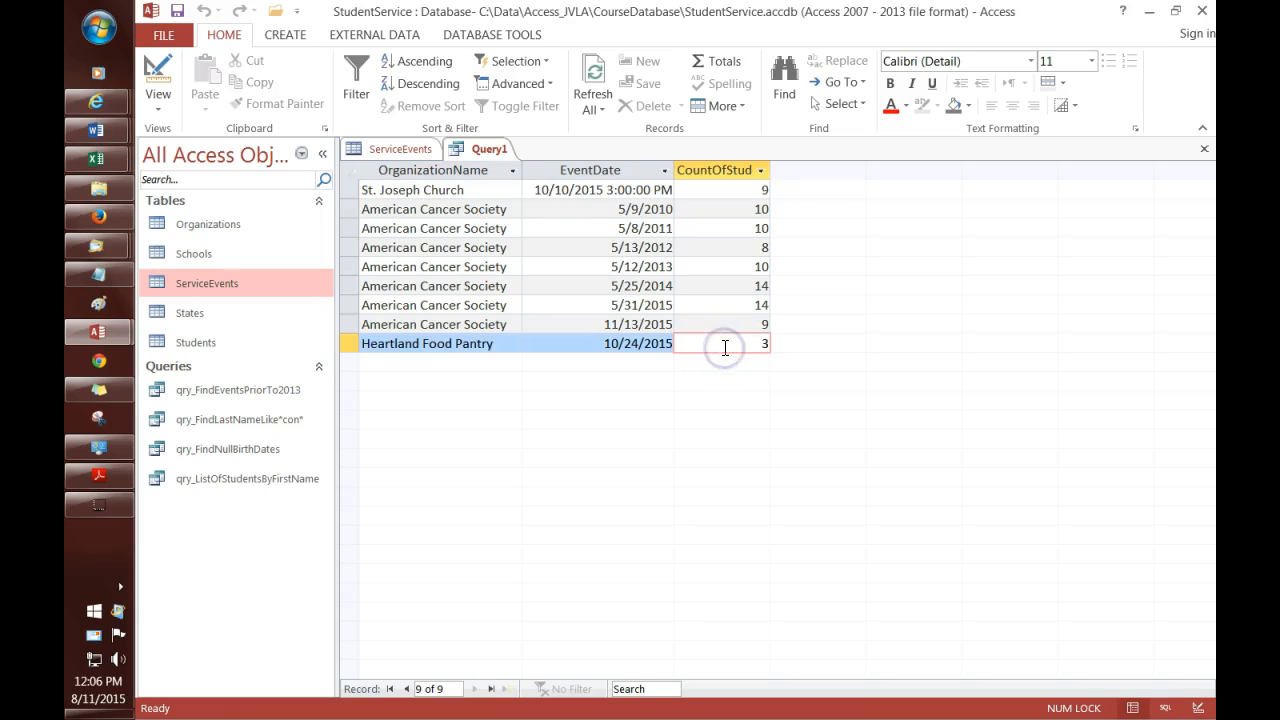
pyautogui.click(723, 190)
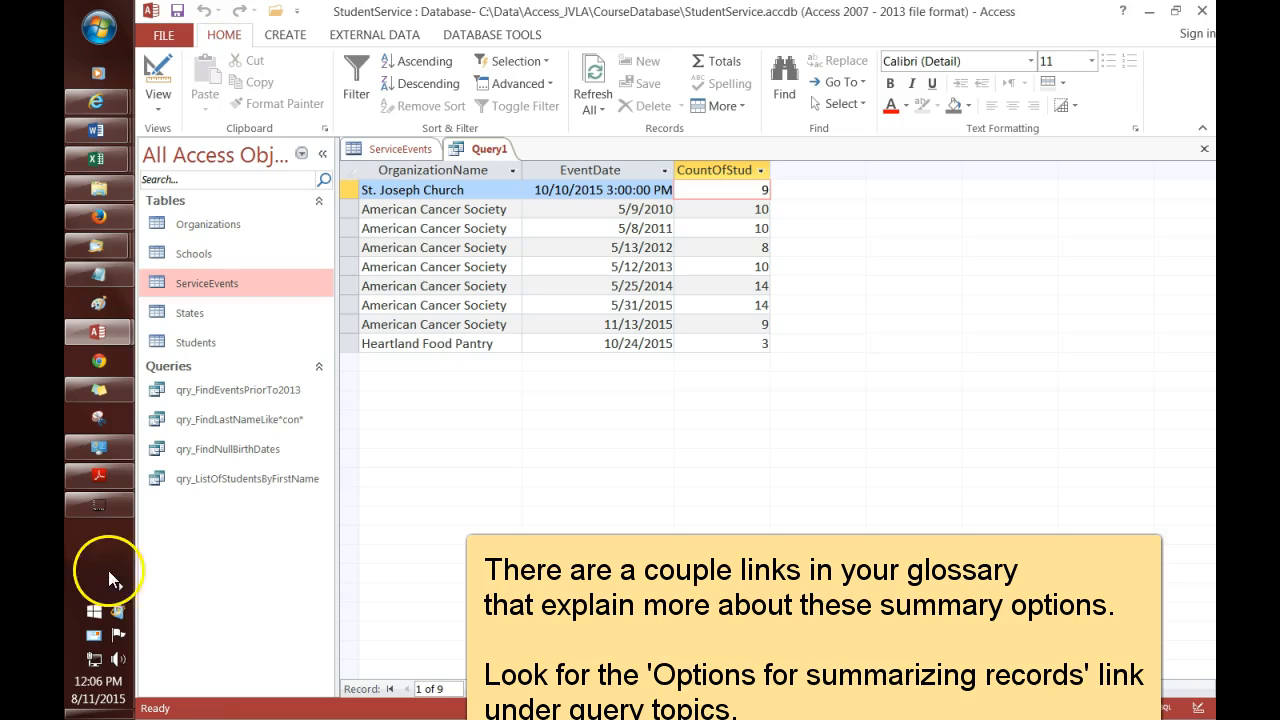
pyautogui.click(92, 659)
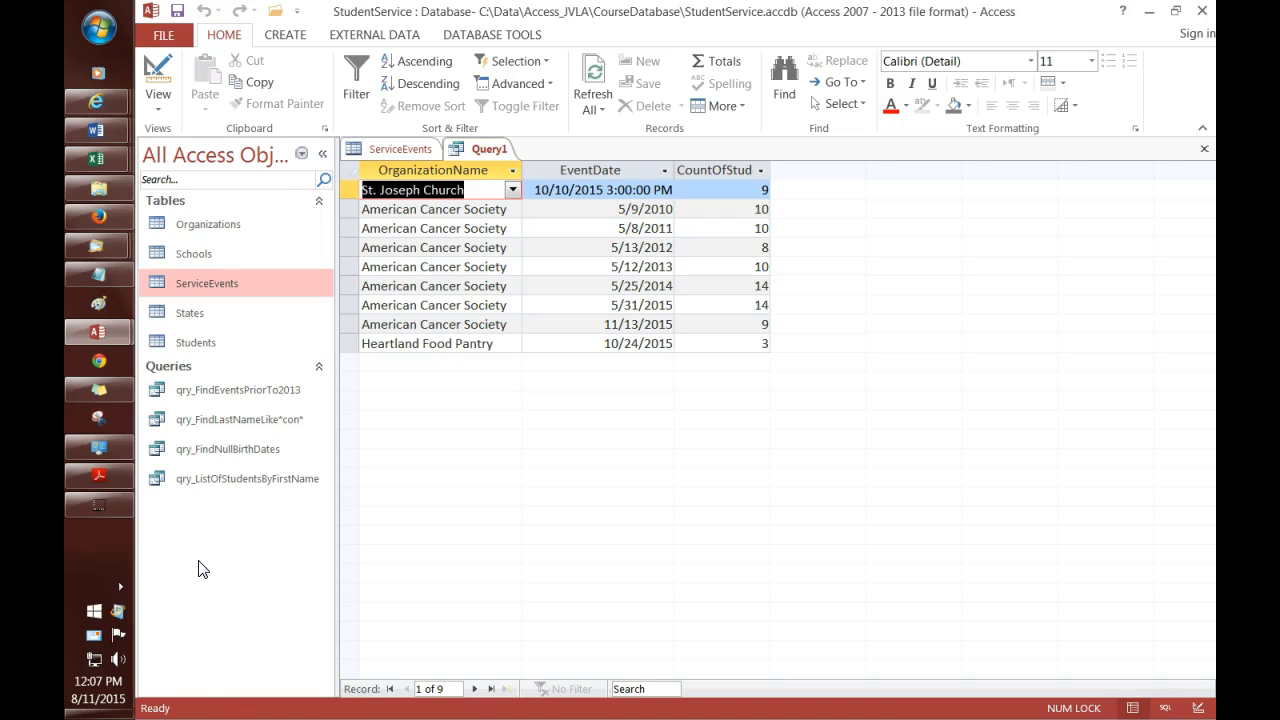
# Return to the query design and delete the StudentVolunteers column from the grid.
pyautogui.rightClick(494, 150)
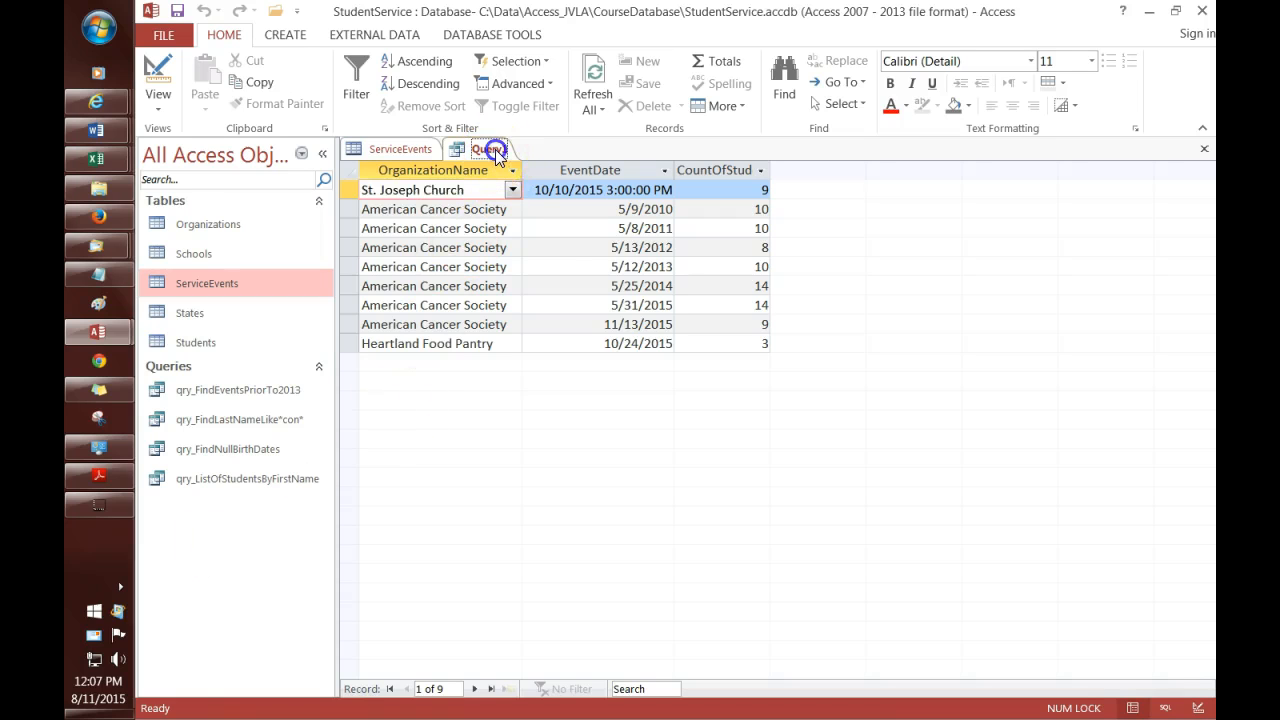
pyautogui.click(531, 243)
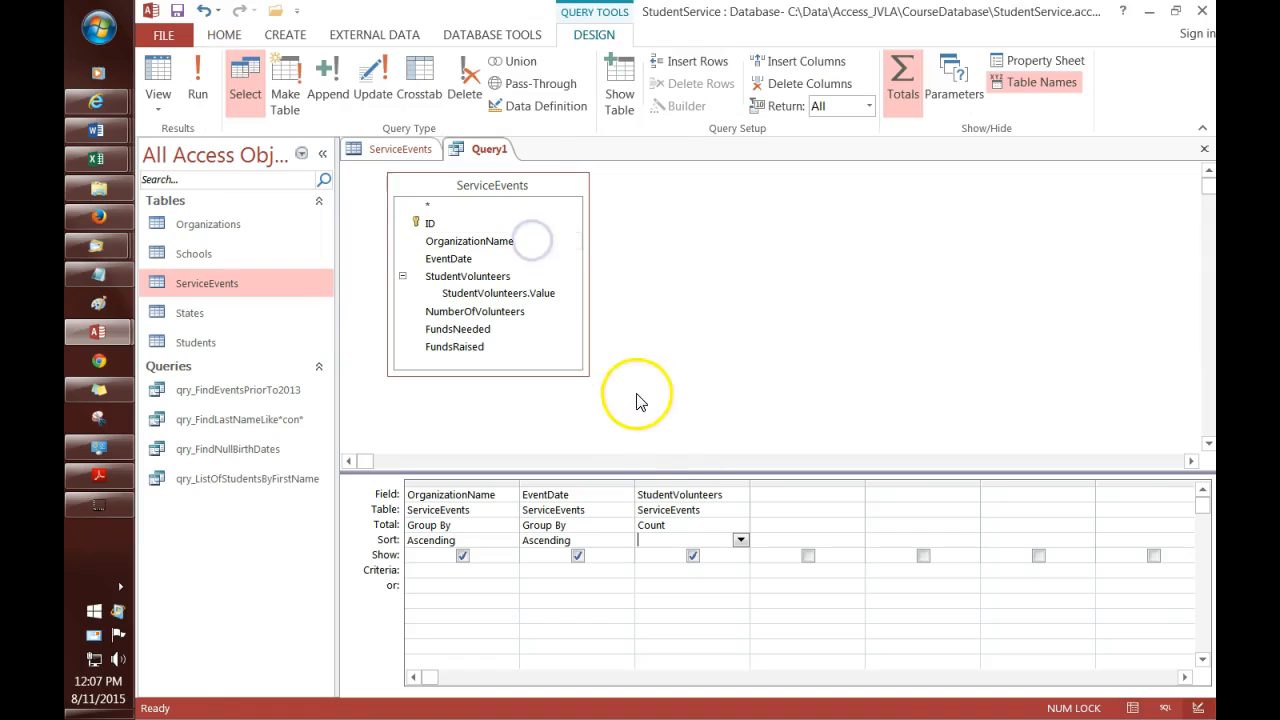
pyautogui.click(690, 484)
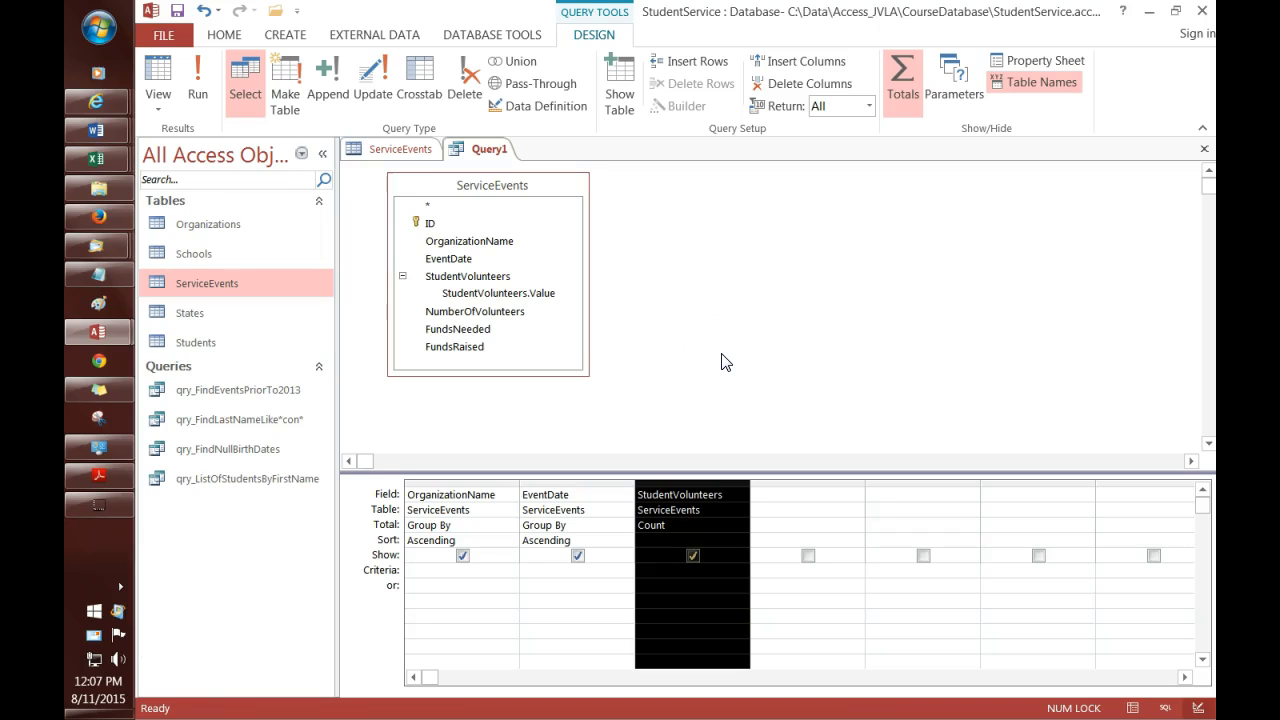
pyautogui.press('Delete')
pyautogui.click(668, 271)
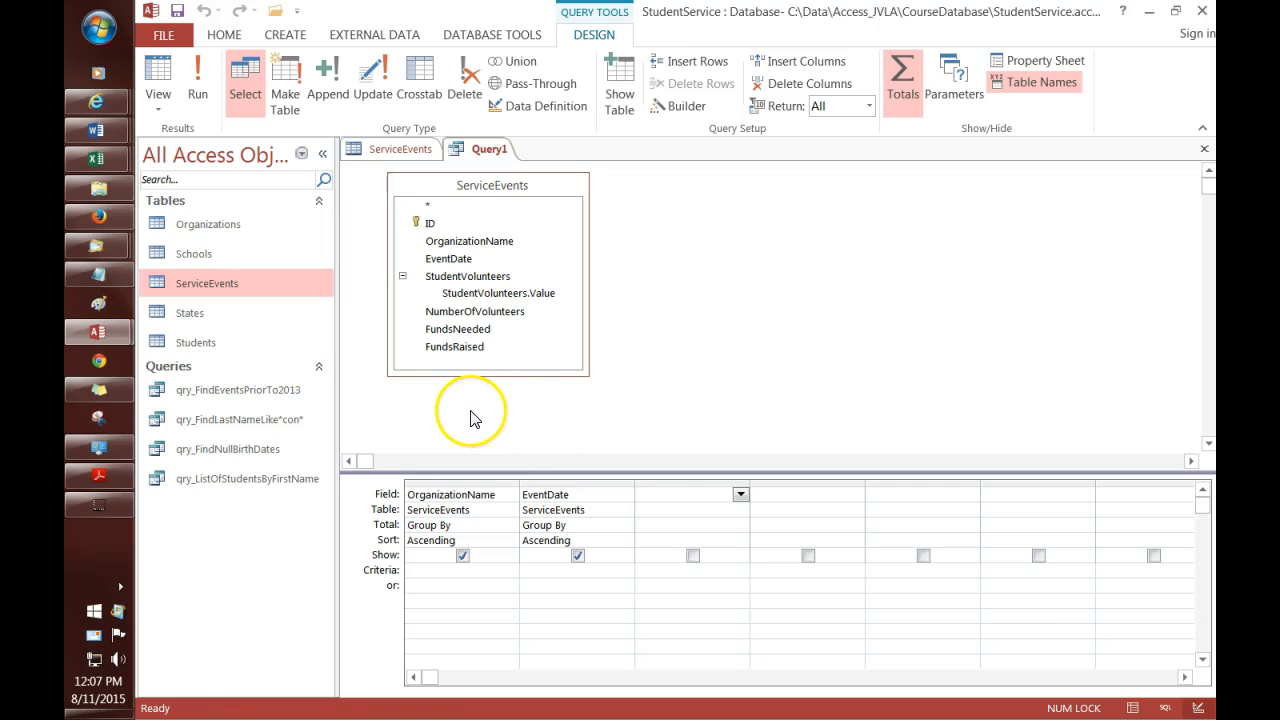
# Add the FundsRaised field to the third column of the query grid and run the query.
pyautogui.click(467, 350)
pyautogui.moveTo(467, 352); pyautogui.dragTo(664, 497)
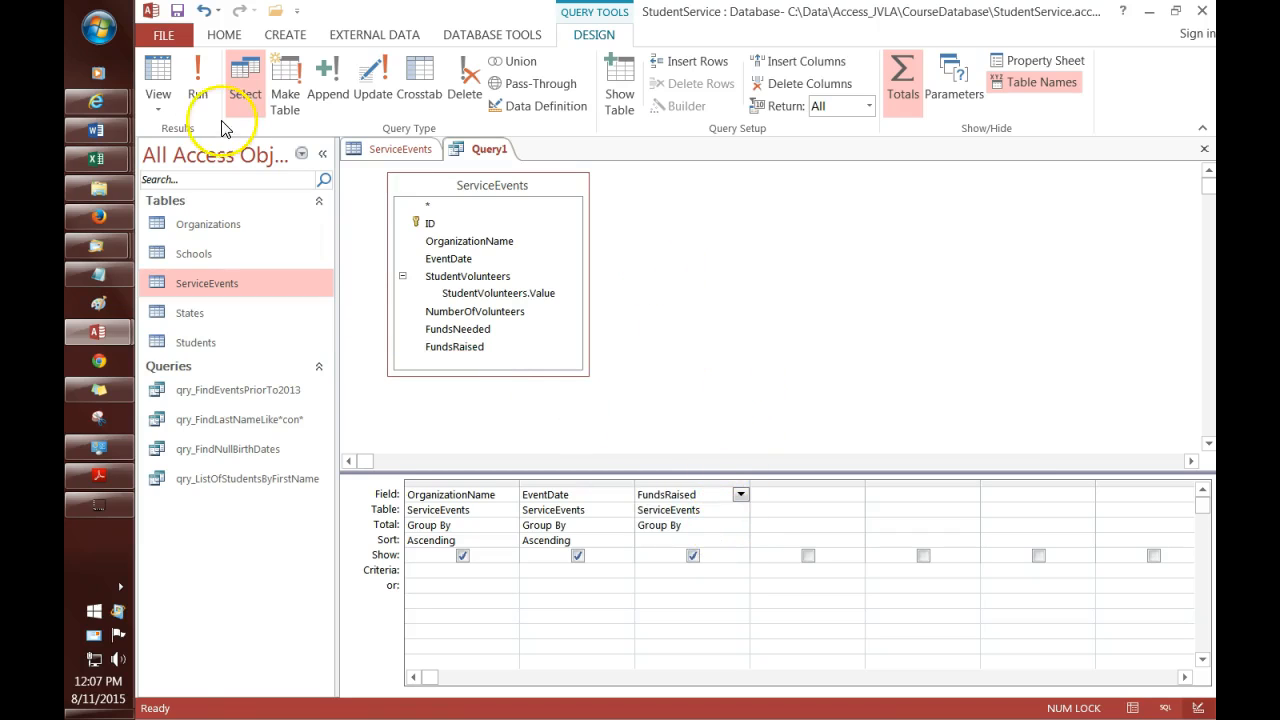
pyautogui.click(199, 91)
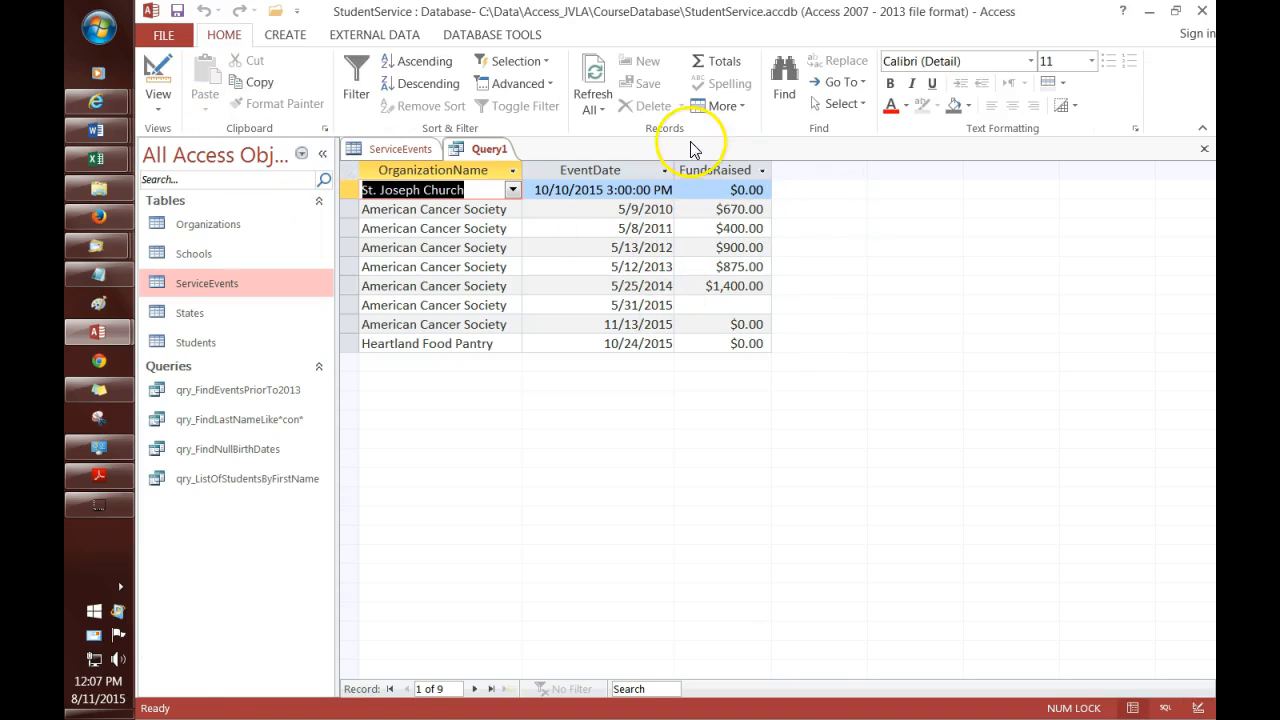
# Return to the query design and set the FundsRaised total to Sum.
pyautogui.rightClick(500, 152)
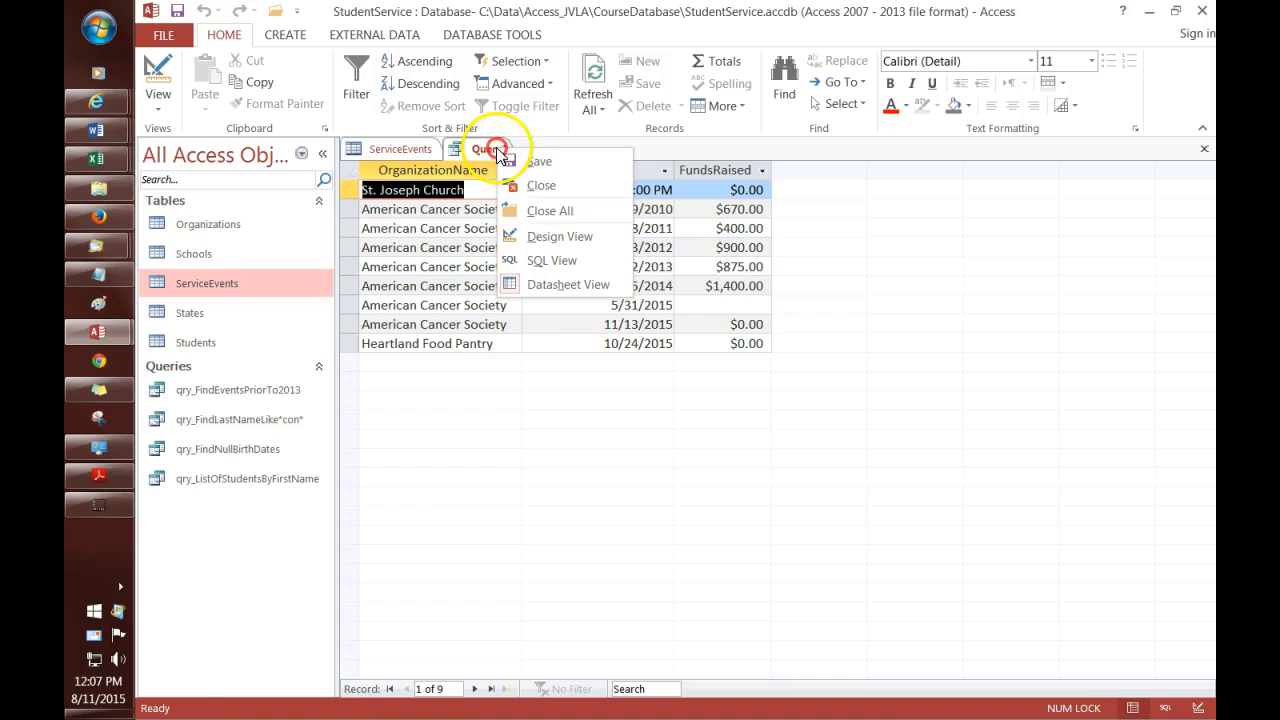
pyautogui.click(522, 234)
pyautogui.click(735, 525)
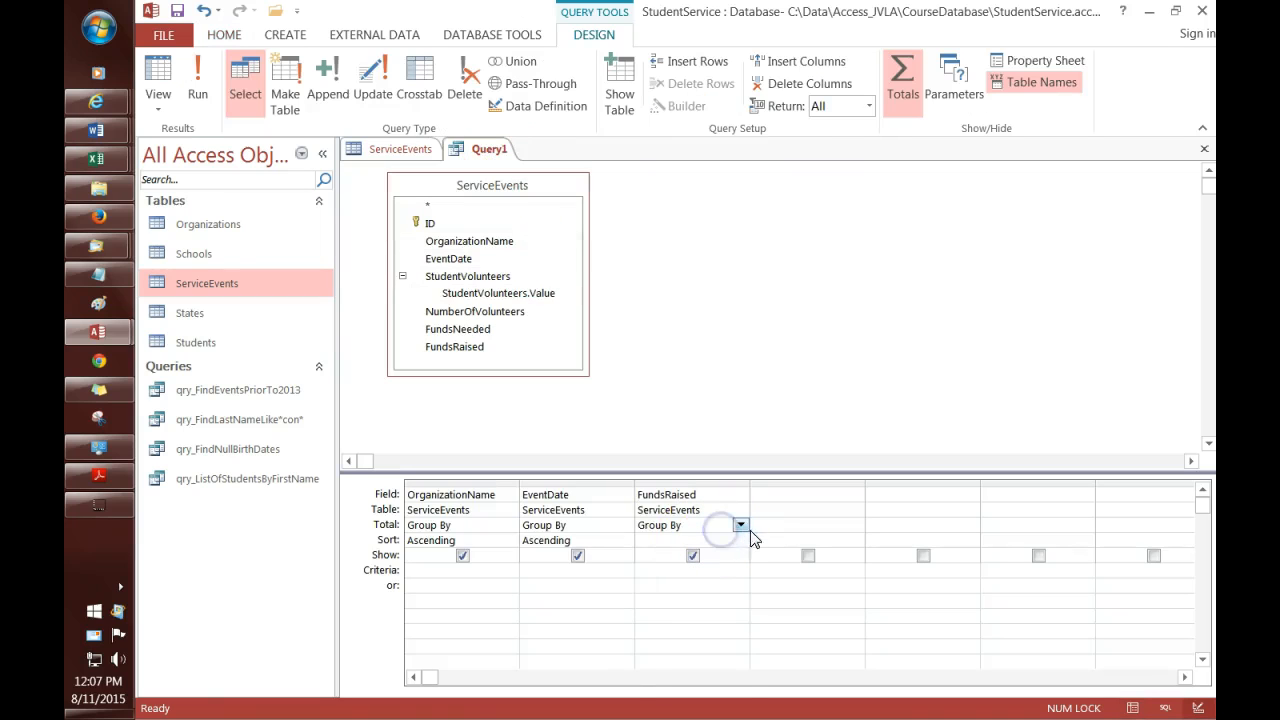
pyautogui.click(741, 525)
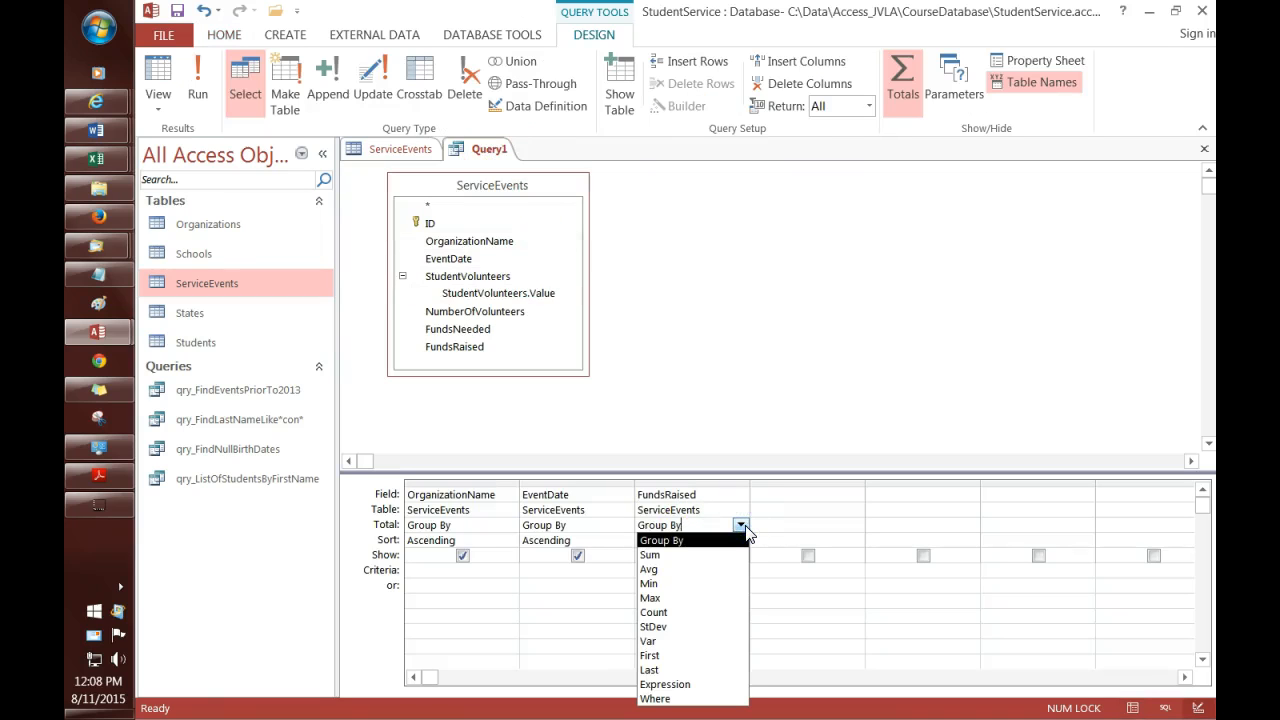
pyautogui.click(708, 614)
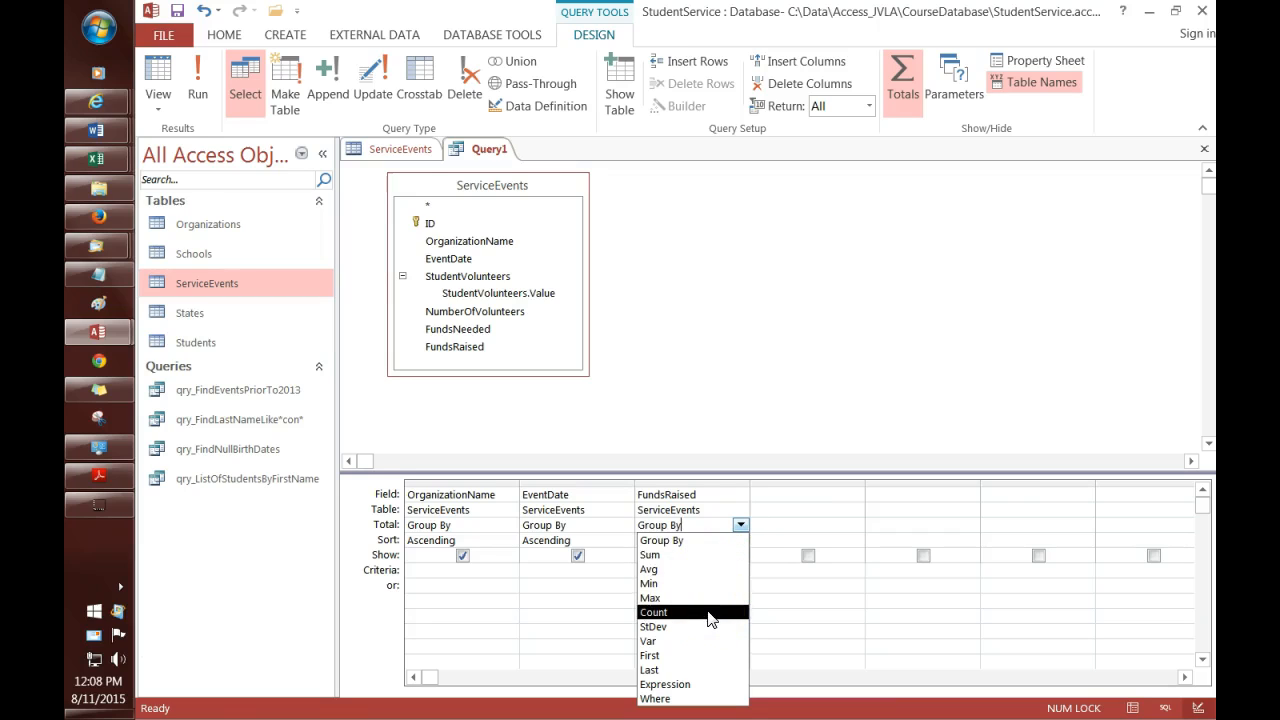
pyautogui.click(709, 557)
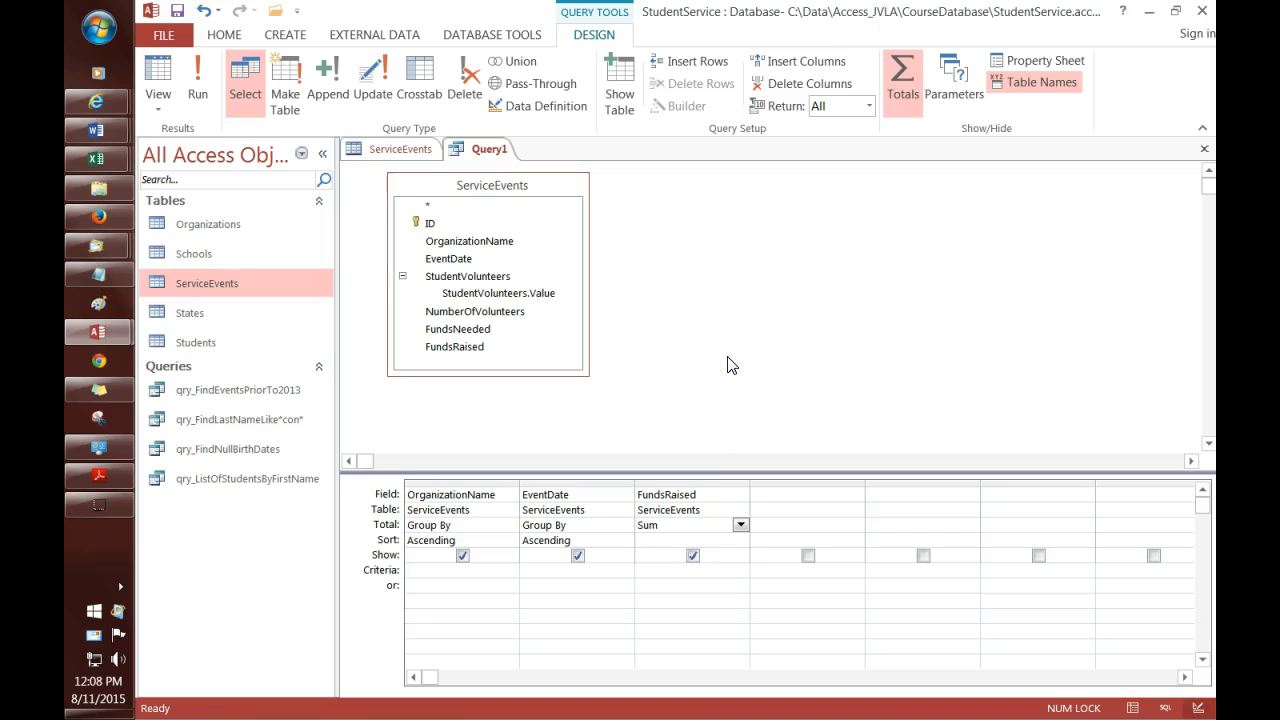
# Run the query and check the summed funds raised for each organization and event date.
pyautogui.click(201, 94)
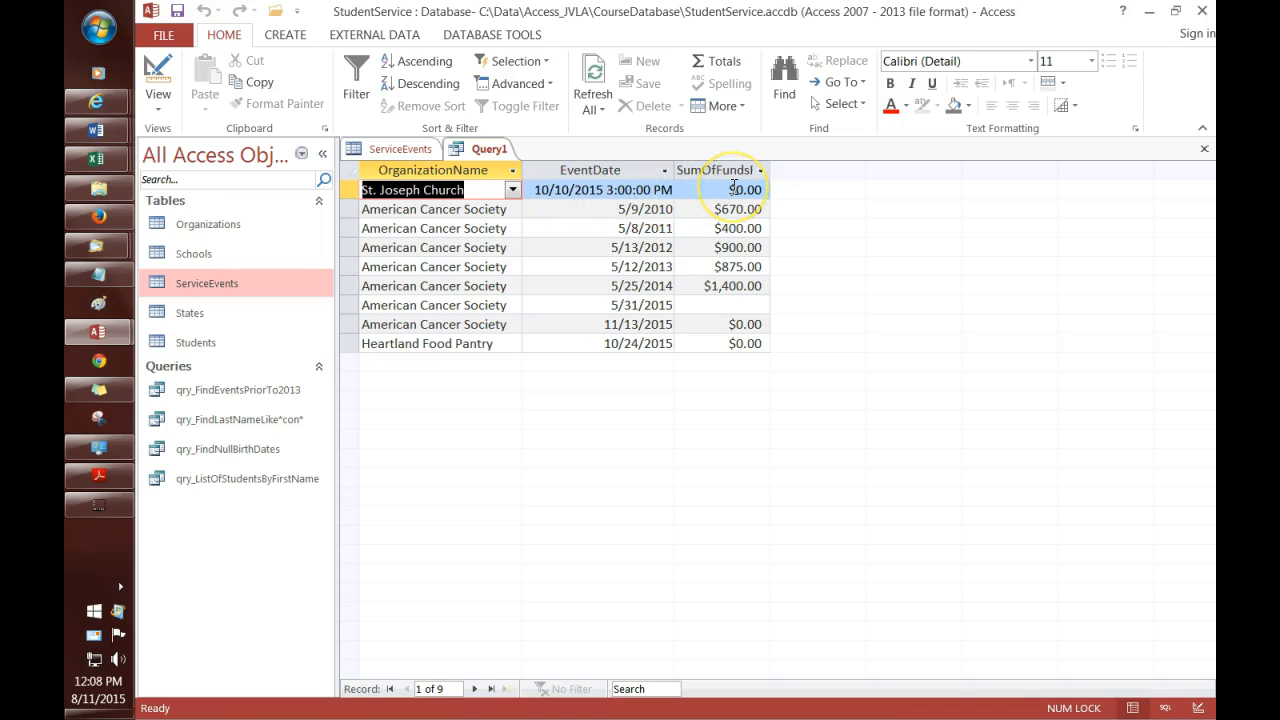
pyautogui.click(546, 345)
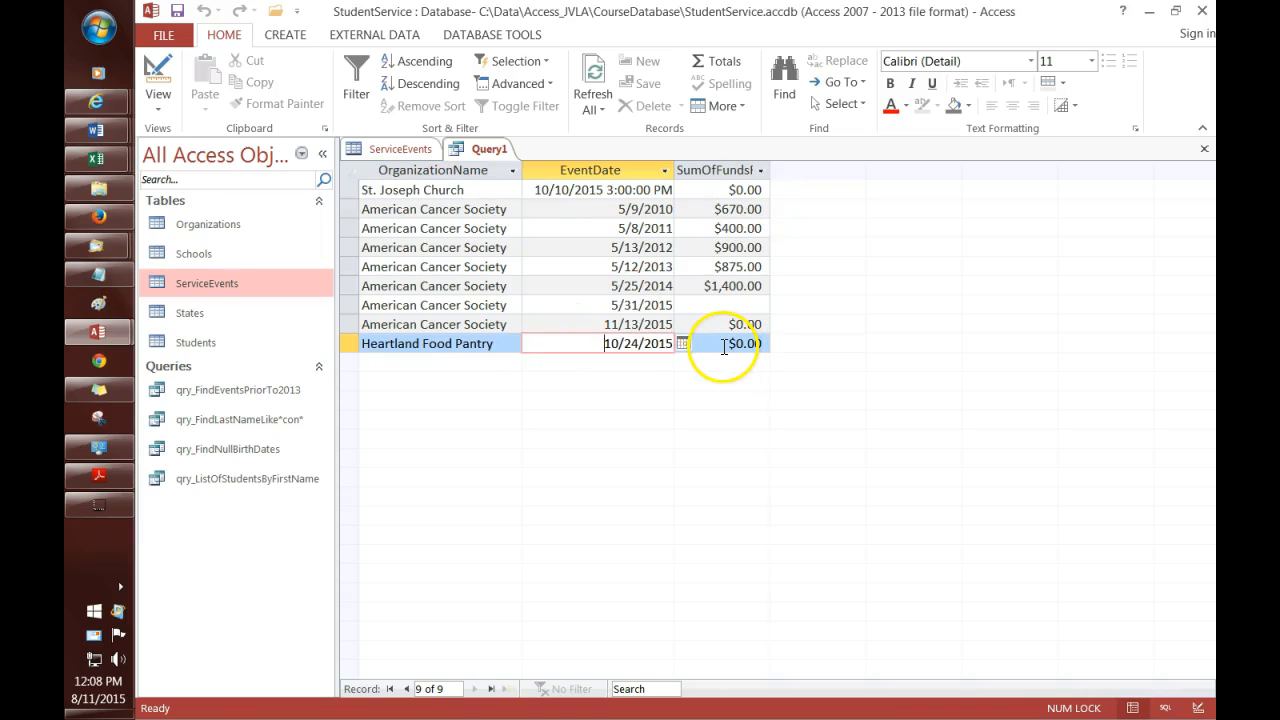
pyautogui.click(700, 306)
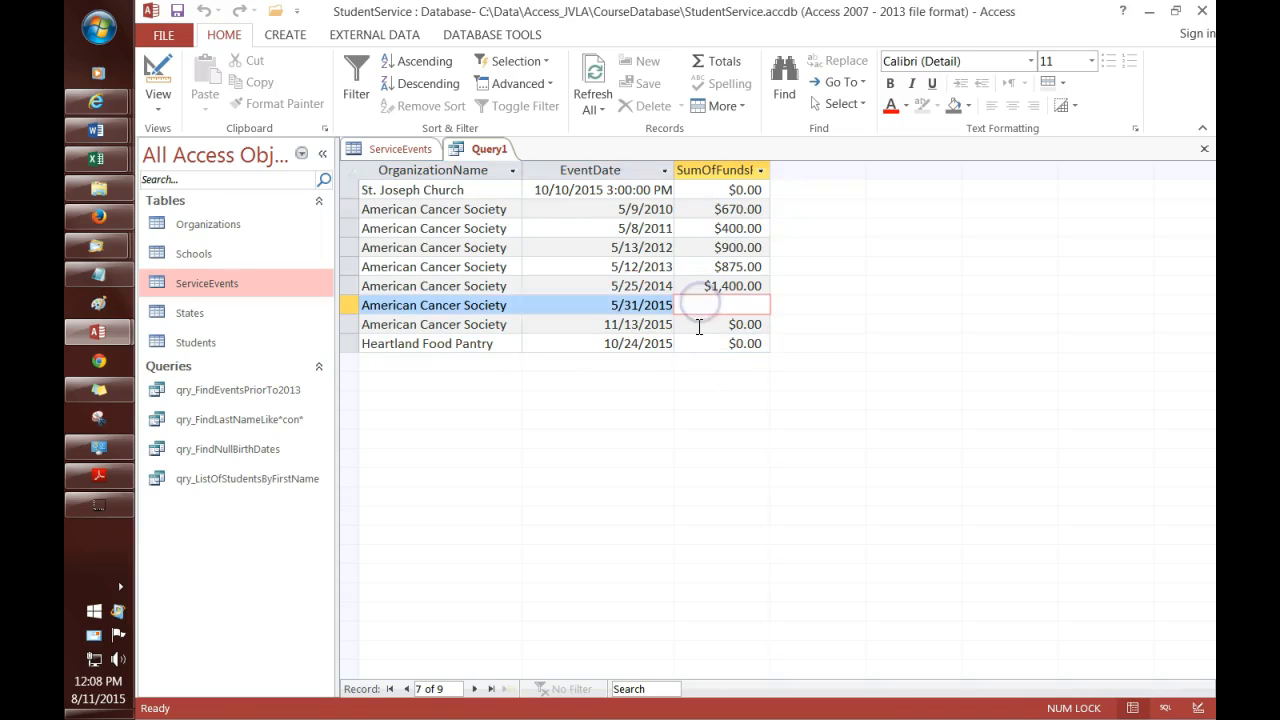
# Return to the query design and delete the EventDate column from the grid.
pyautogui.click(695, 210)
pyautogui.click(695, 228)
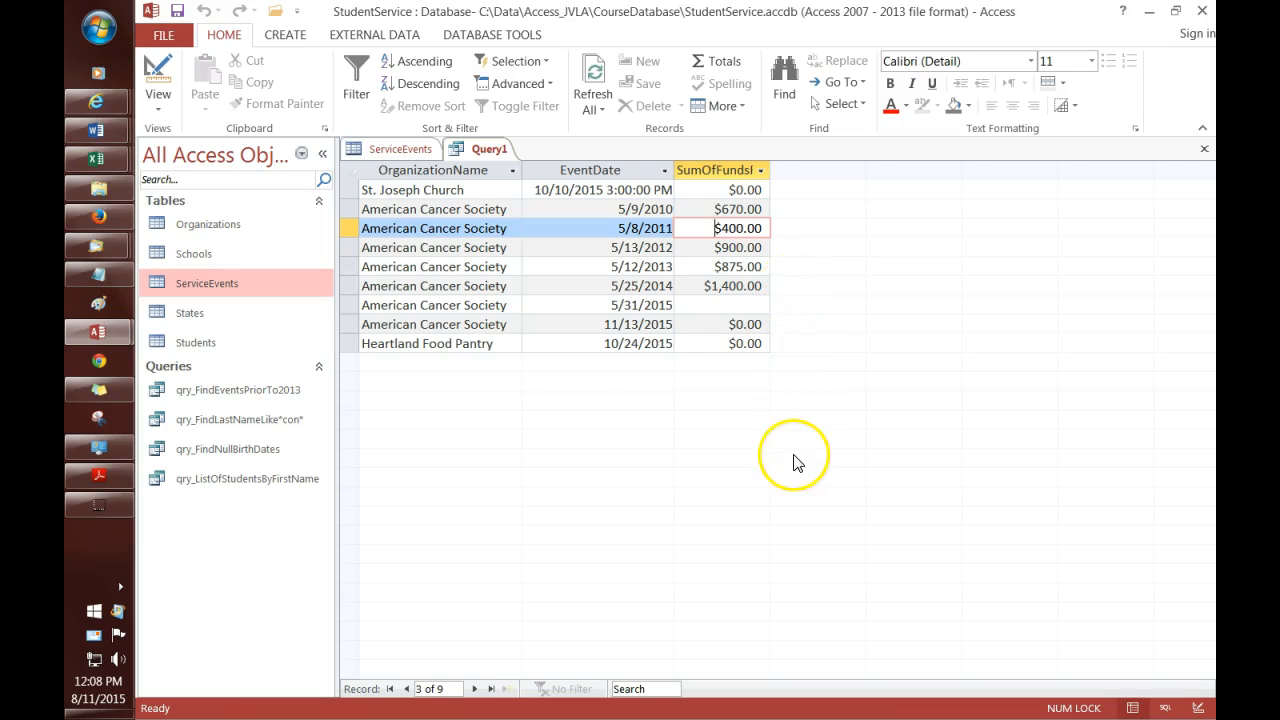
pyautogui.rightClick(491, 152)
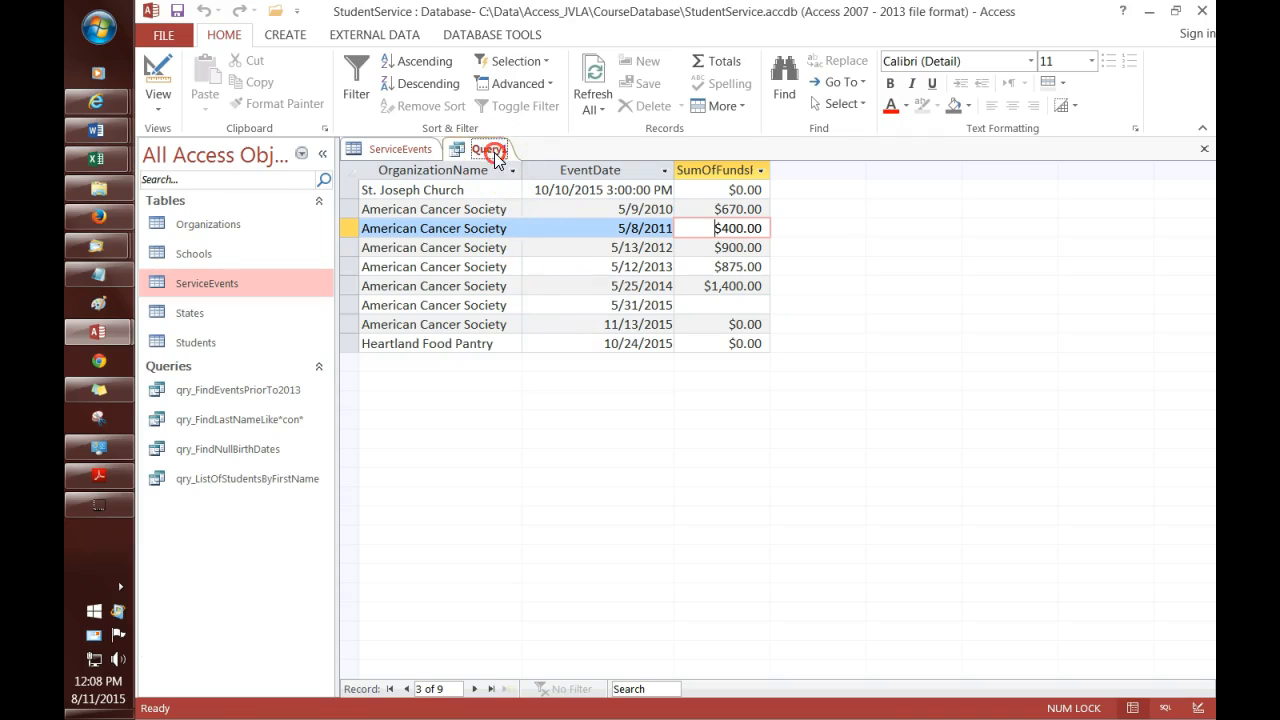
pyautogui.click(546, 242)
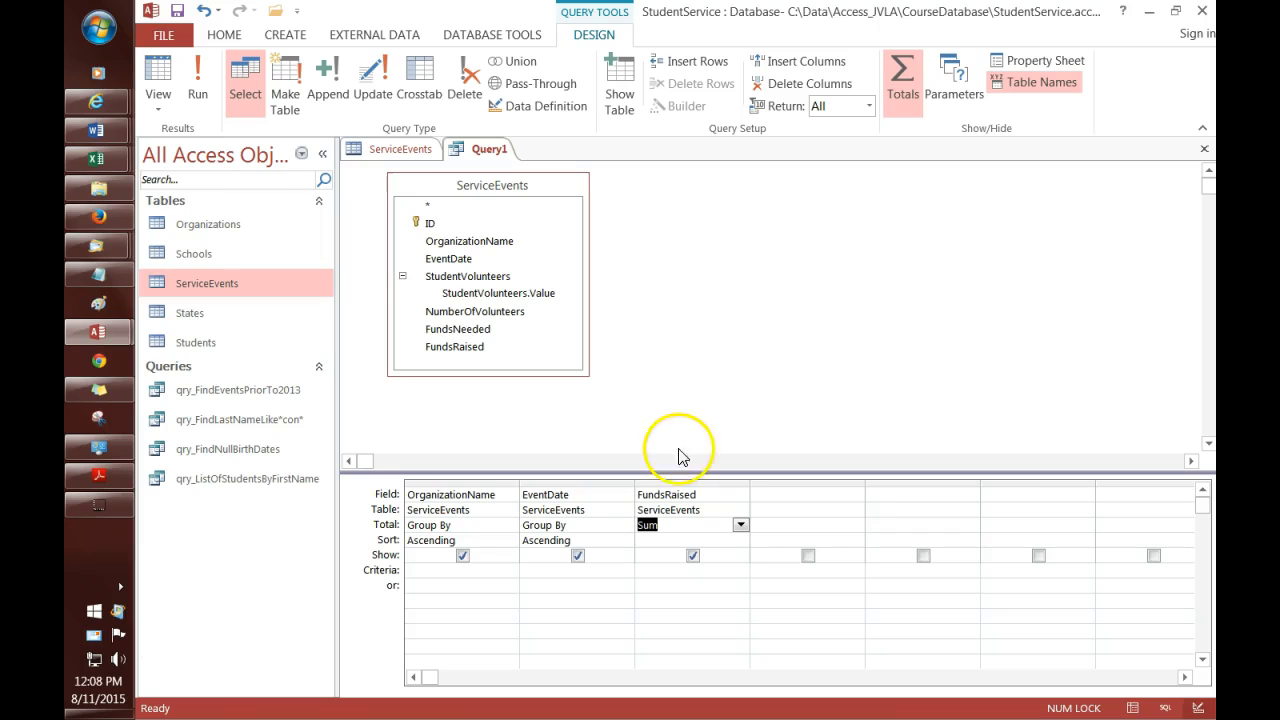
pyautogui.click(586, 484)
pyautogui.press('Delete')
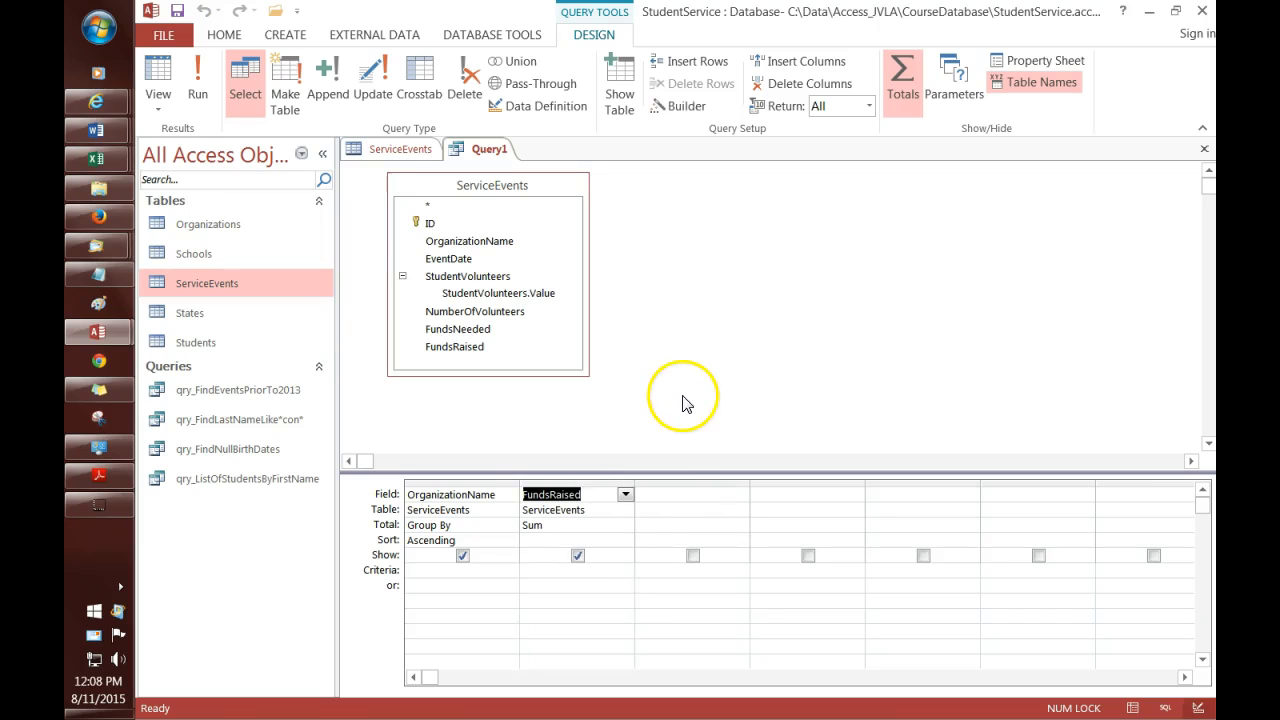
# Run the query, widen the OrganizationName column slightly and check the summed funds raised for American Cancer Society.
pyautogui.click(199, 95)
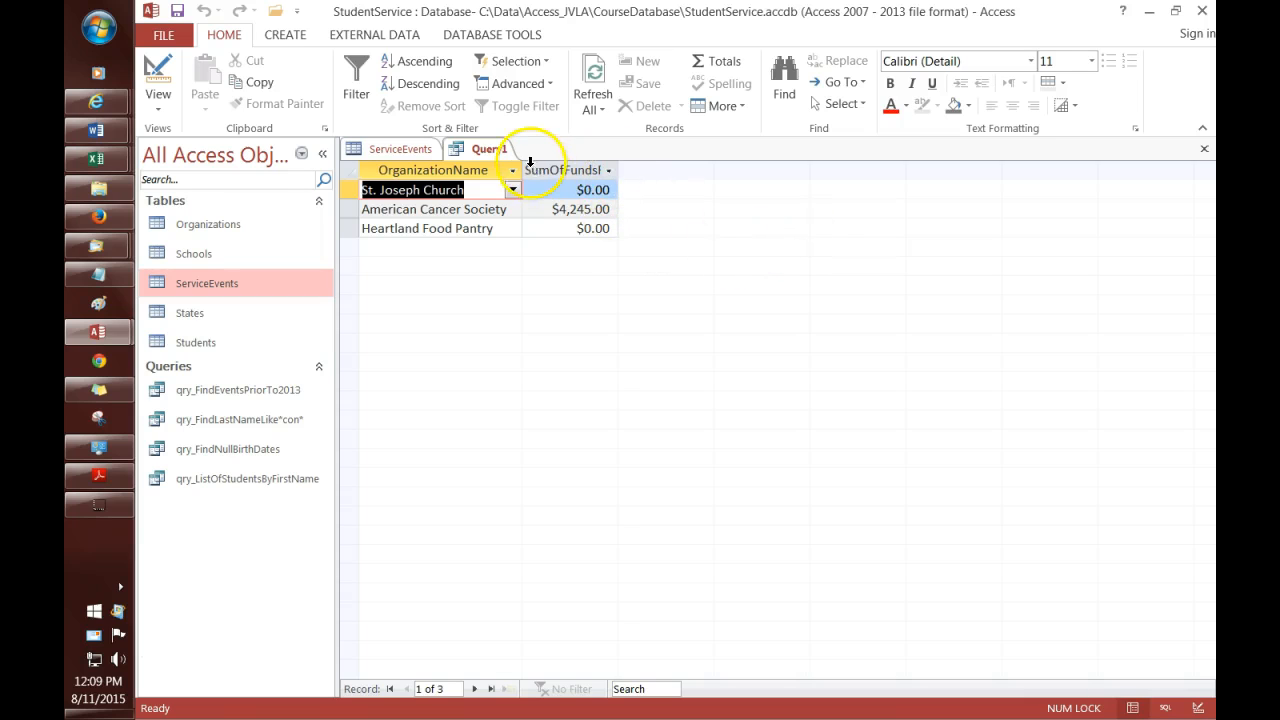
pyautogui.moveTo(521, 170); pyautogui.dragTo(541, 170)
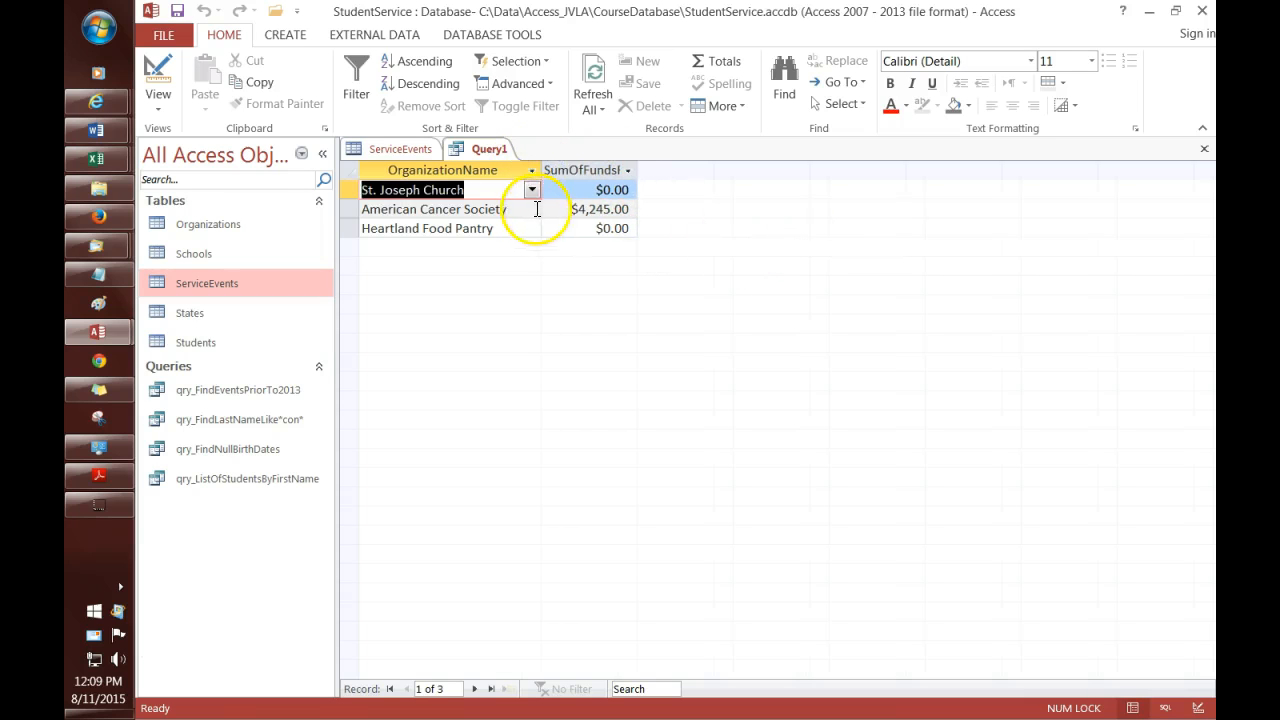
pyautogui.click(534, 209)
pyautogui.click(535, 210)
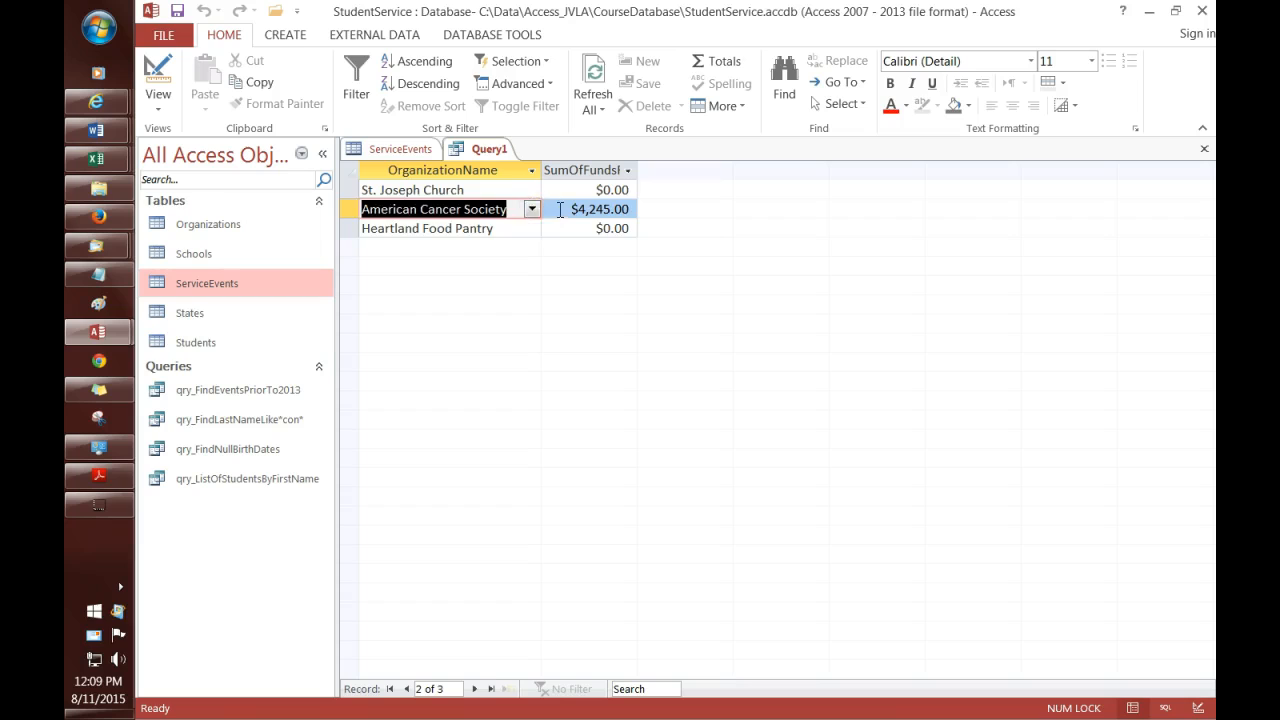
pyautogui.click(545, 209)
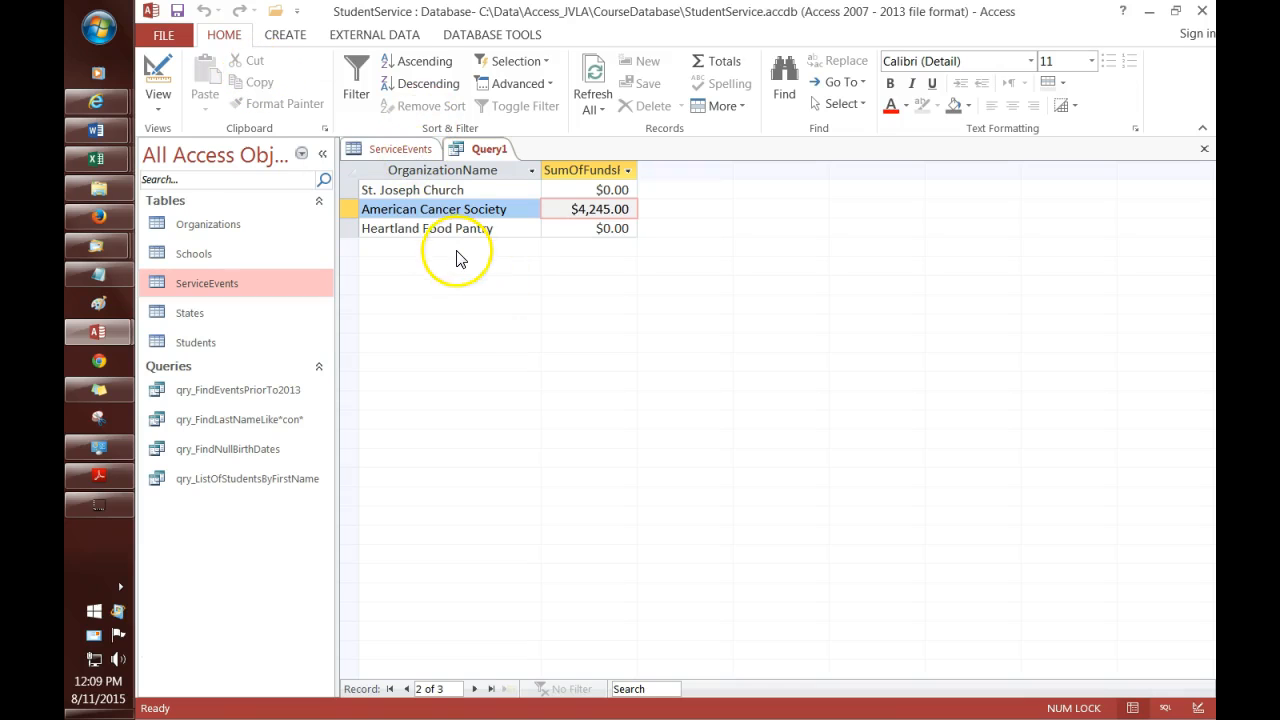
# Return to the query design, set the FundsRaised total to Avg and run the query.
pyautogui.click(489, 152)
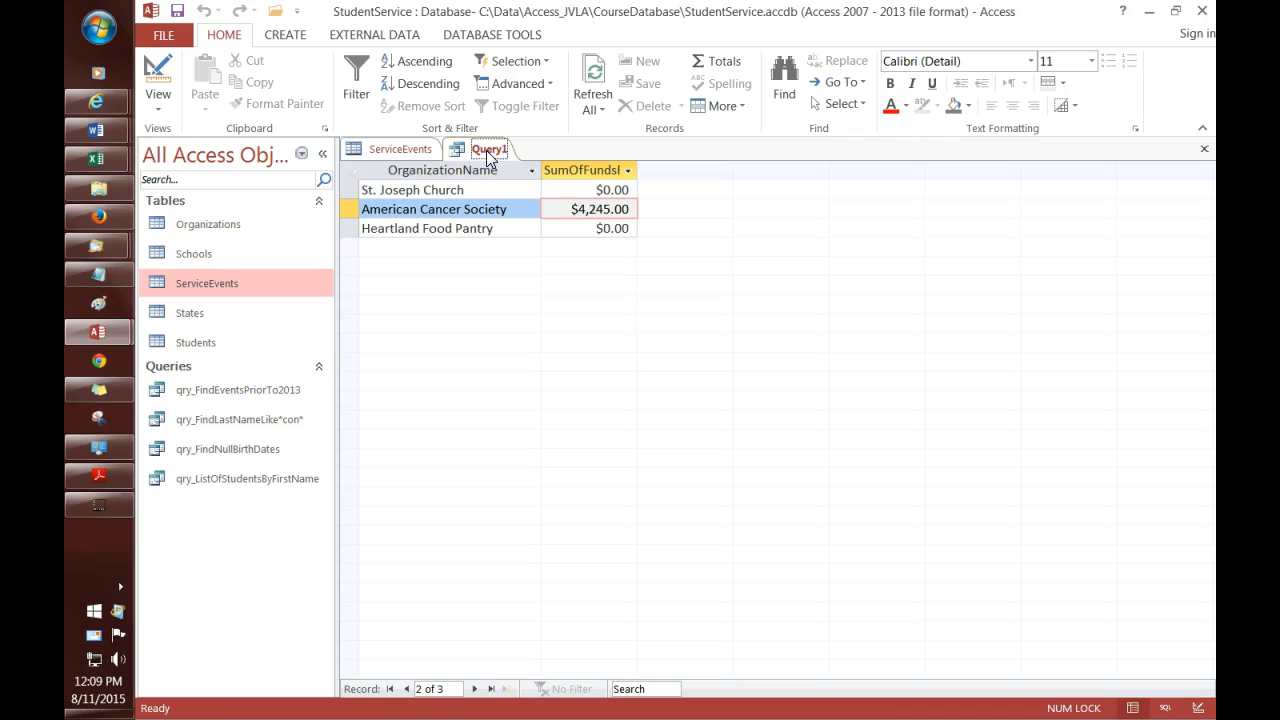
pyautogui.rightClick(489, 157)
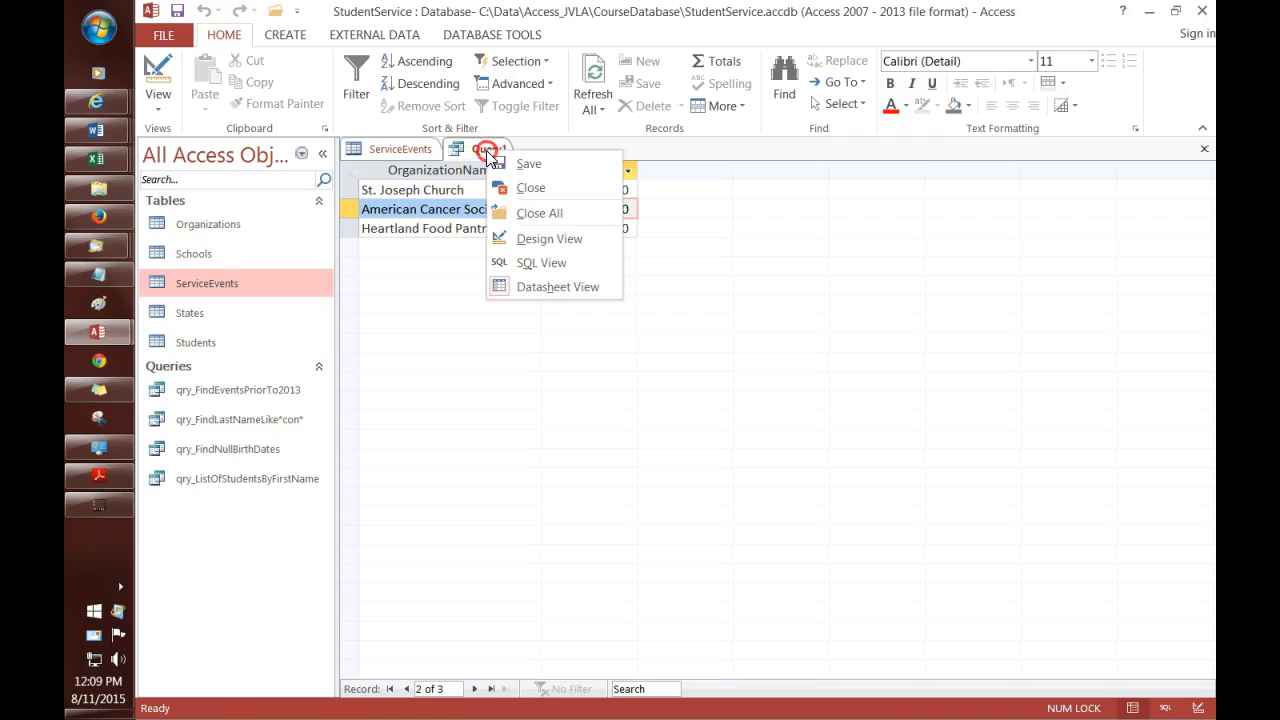
pyautogui.click(535, 240)
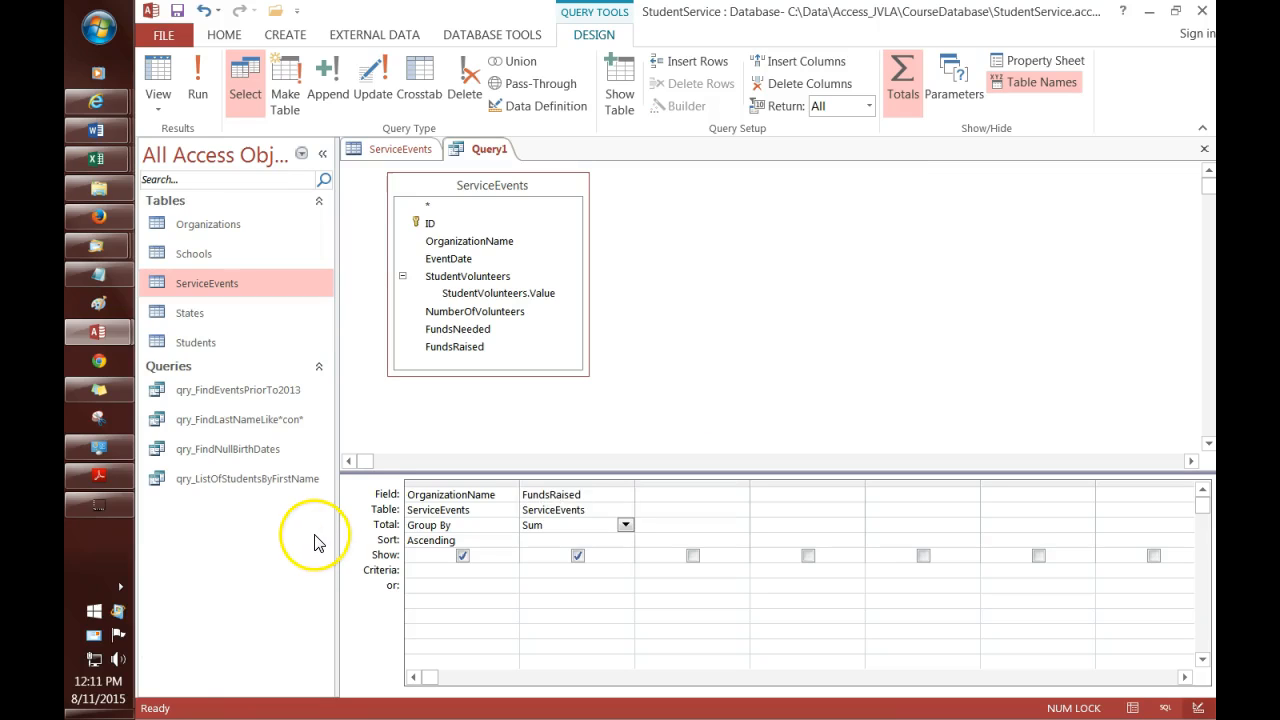
pyautogui.click(625, 525)
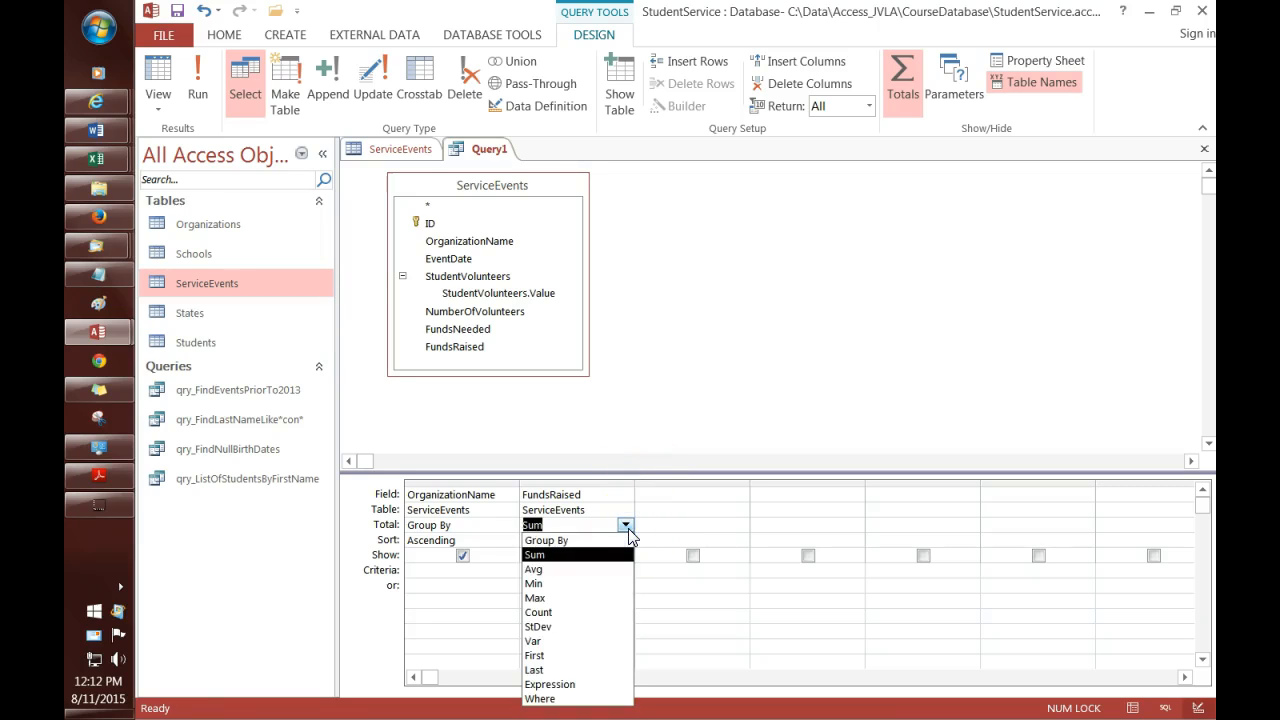
pyautogui.click(612, 568)
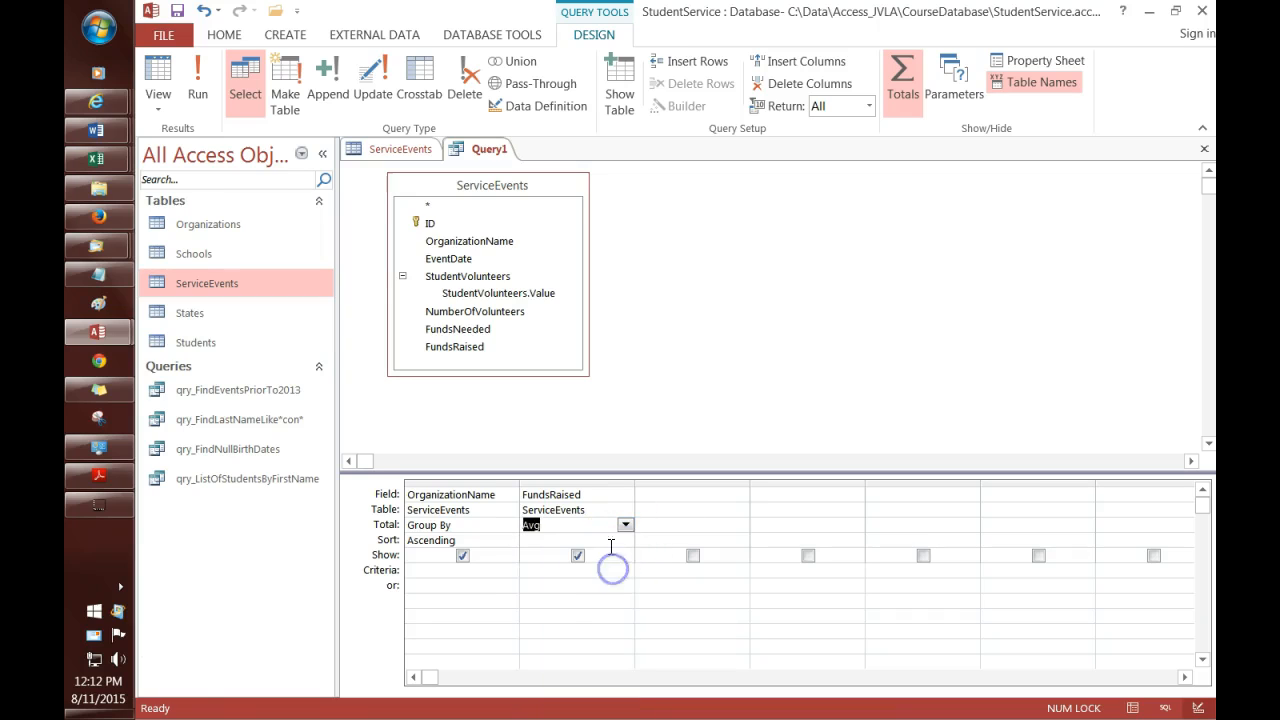
pyautogui.click(651, 375)
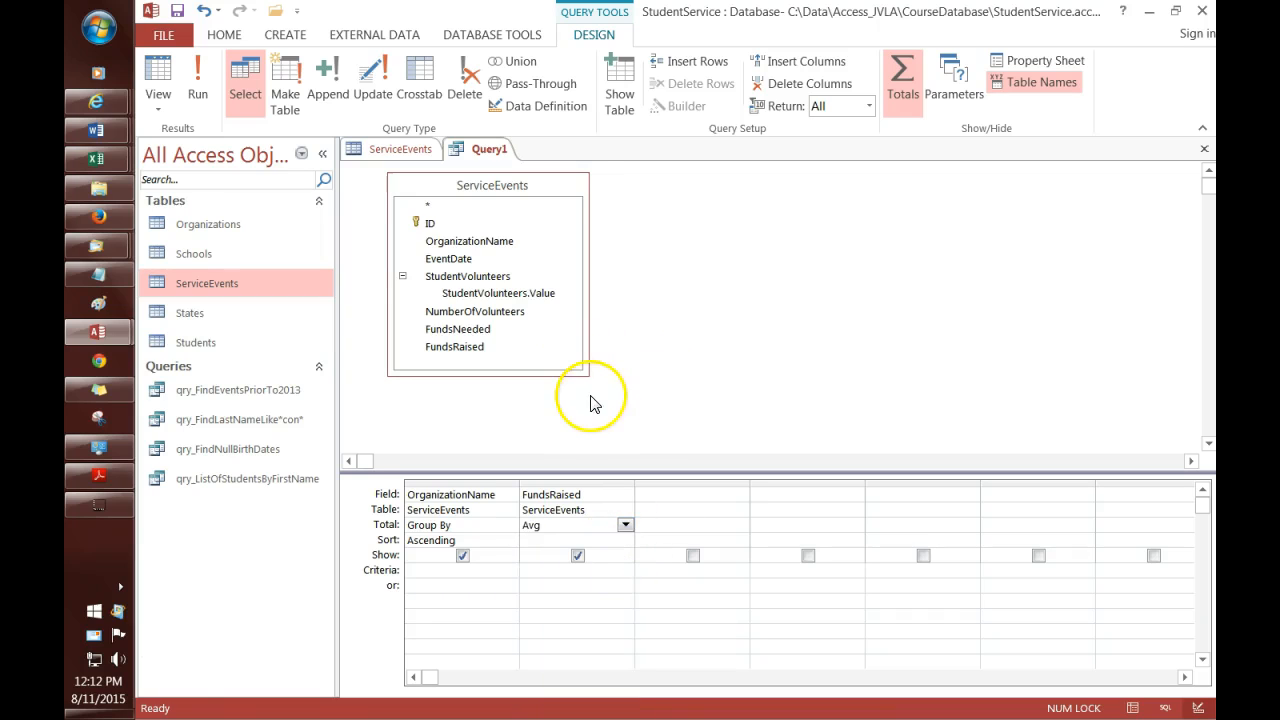
pyautogui.click(200, 97)
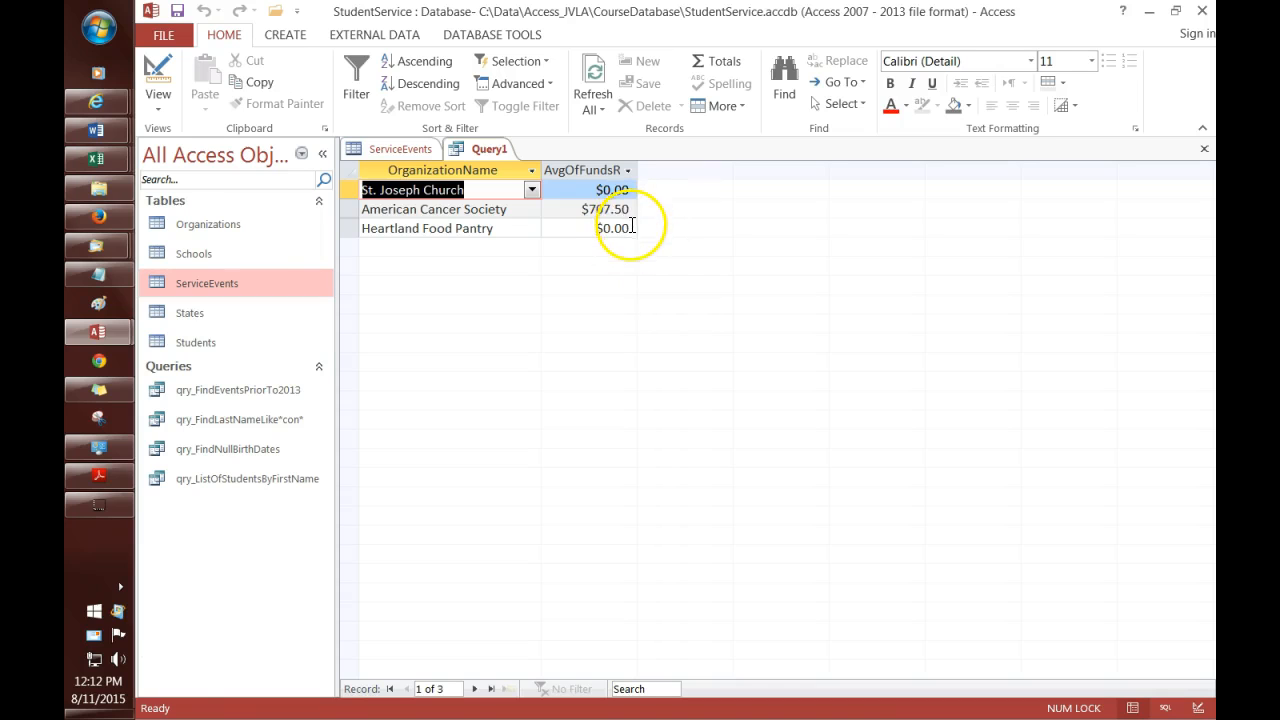
# Return to the query design and review the total functions available for FundsRaised without changing the selection.
pyautogui.click(489, 150)
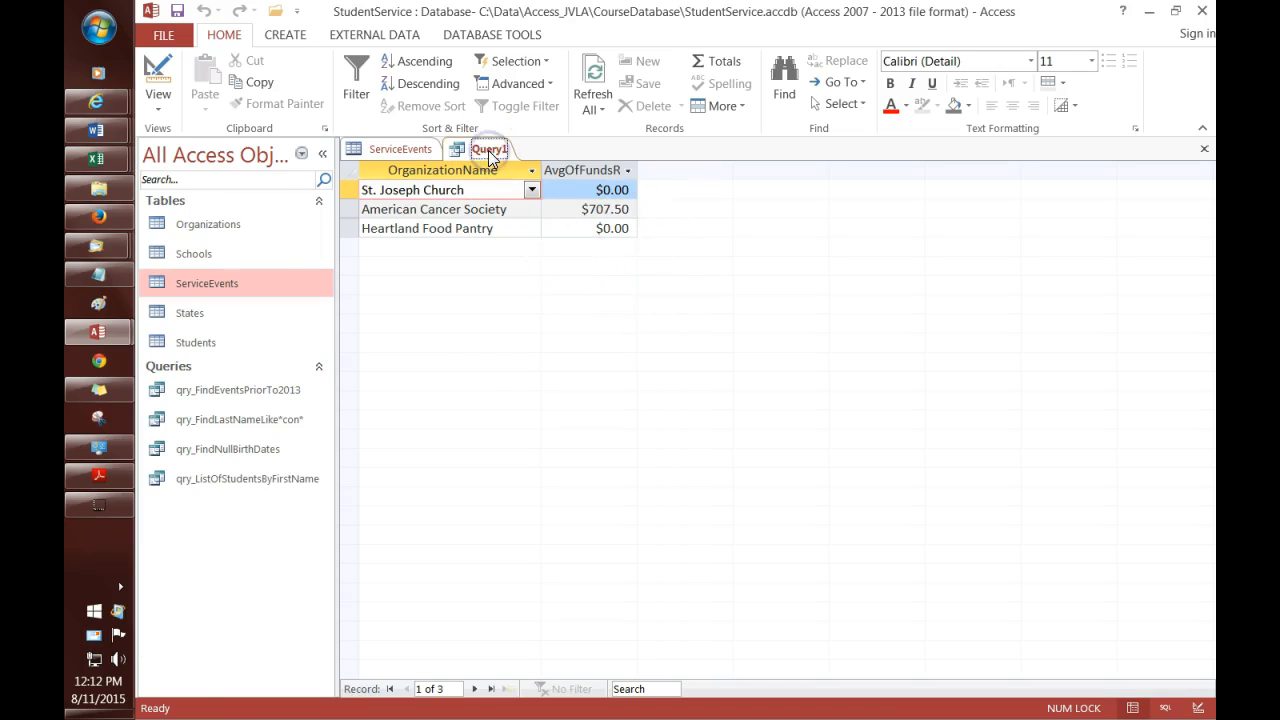
pyautogui.rightClick(499, 157)
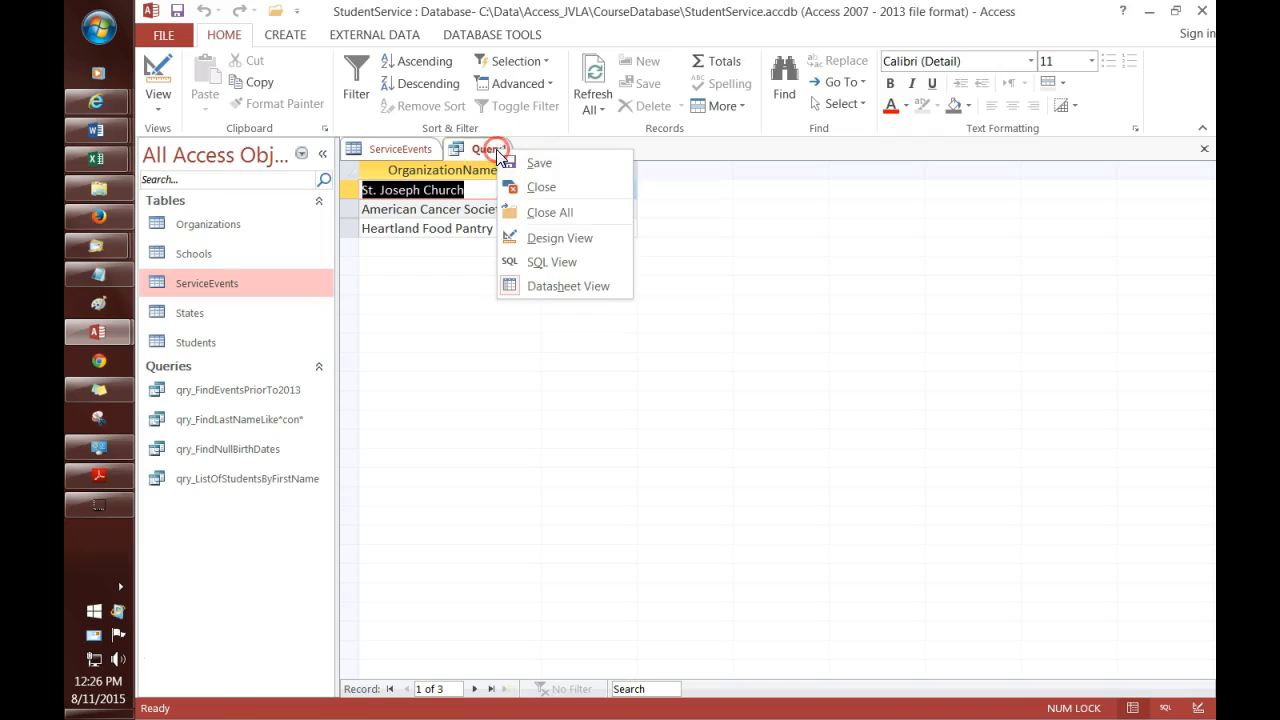
pyautogui.click(548, 238)
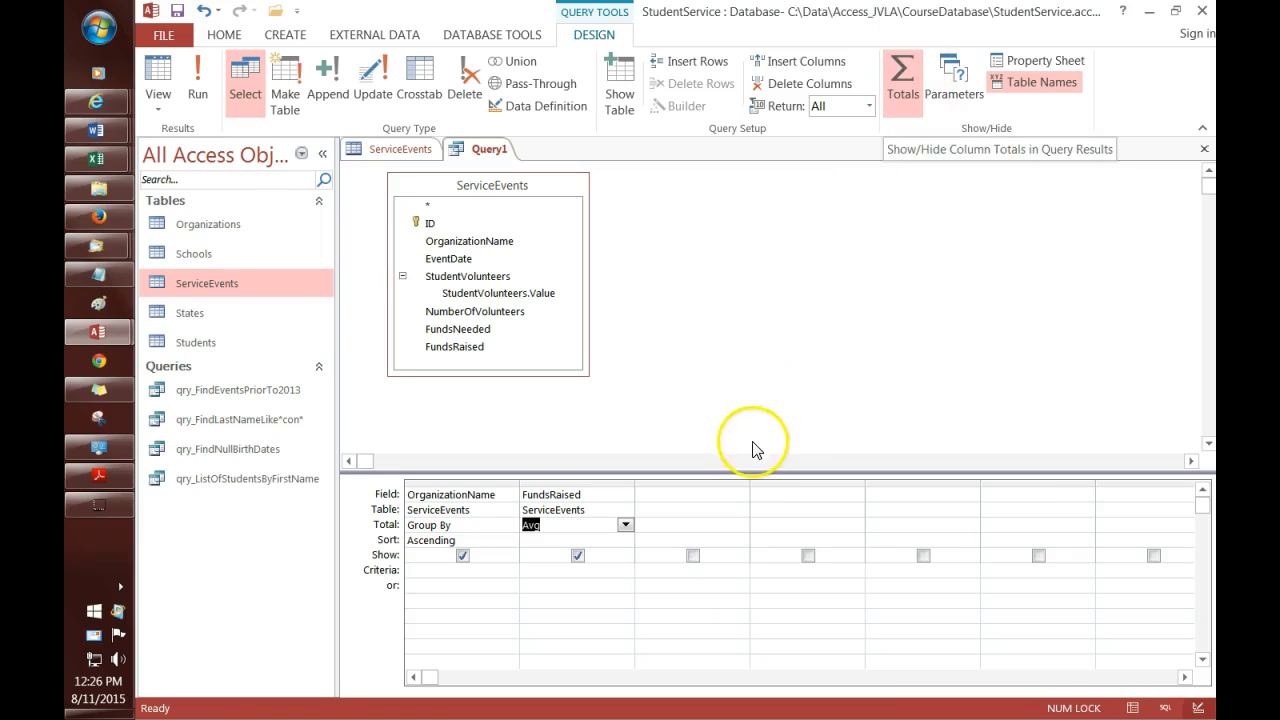
pyautogui.click(738, 379)
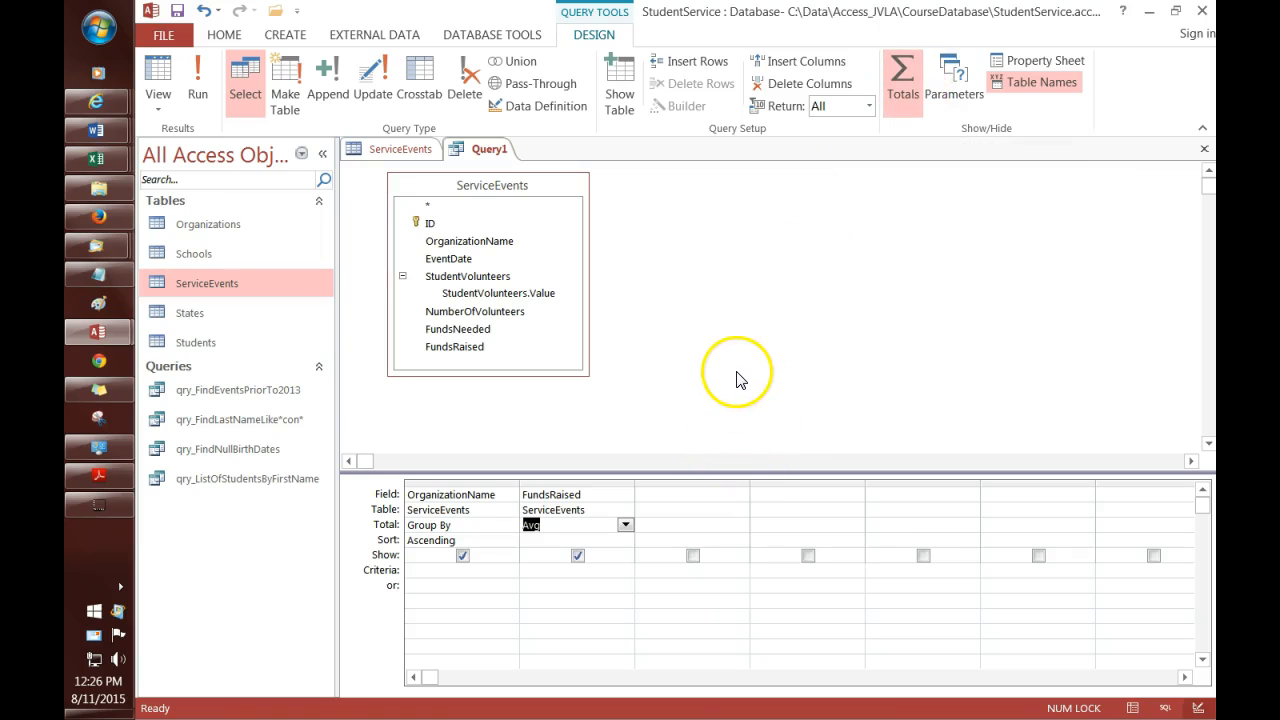
pyautogui.click(625, 525)
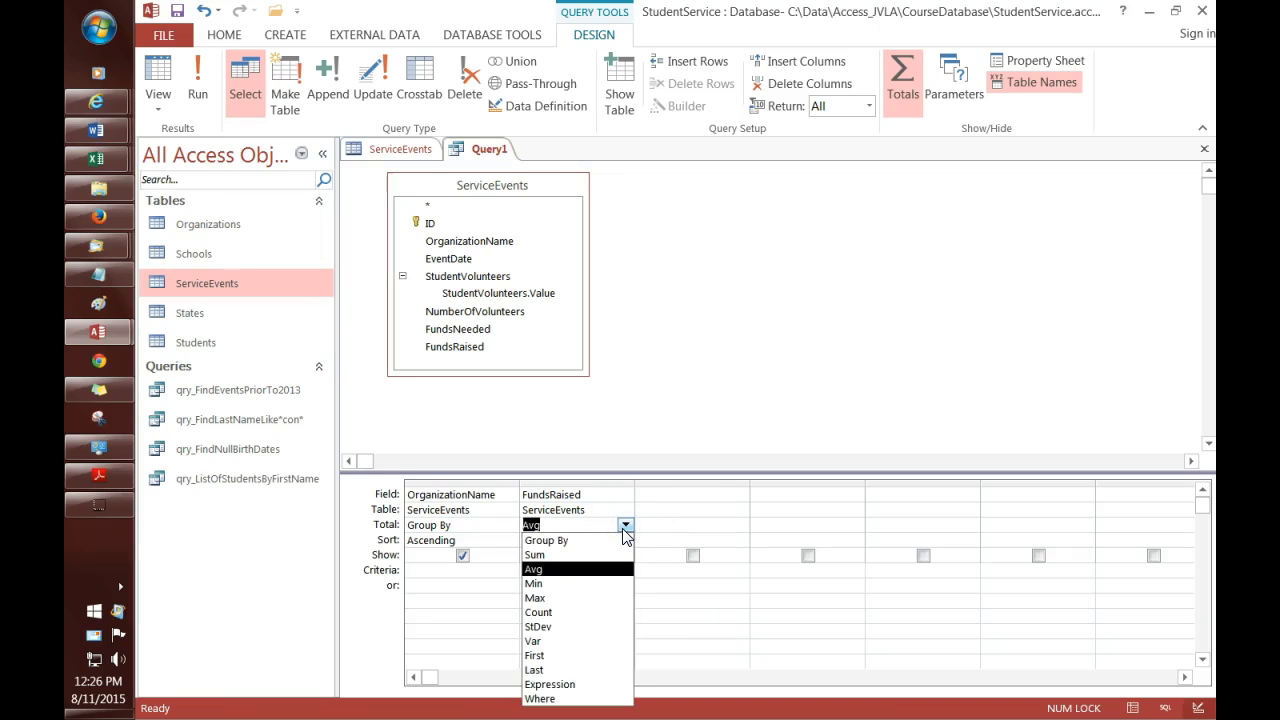
pyautogui.click(715, 335)
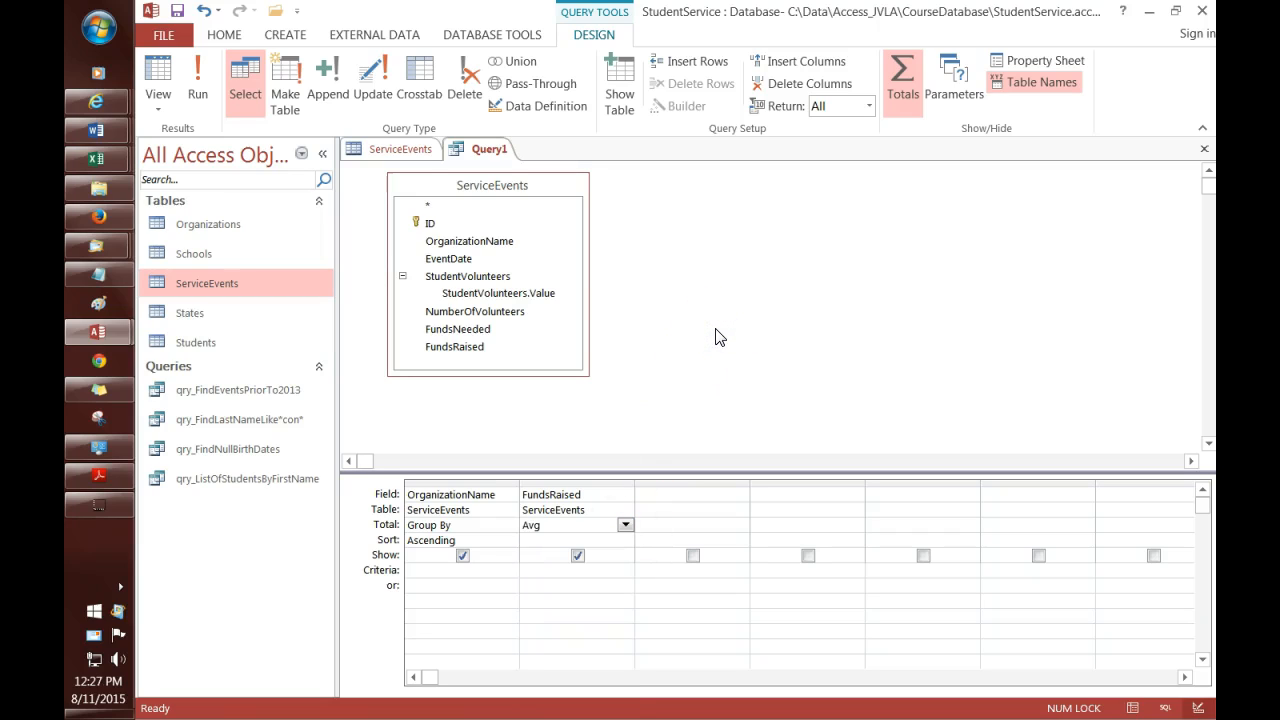
pyautogui.click(752, 303)
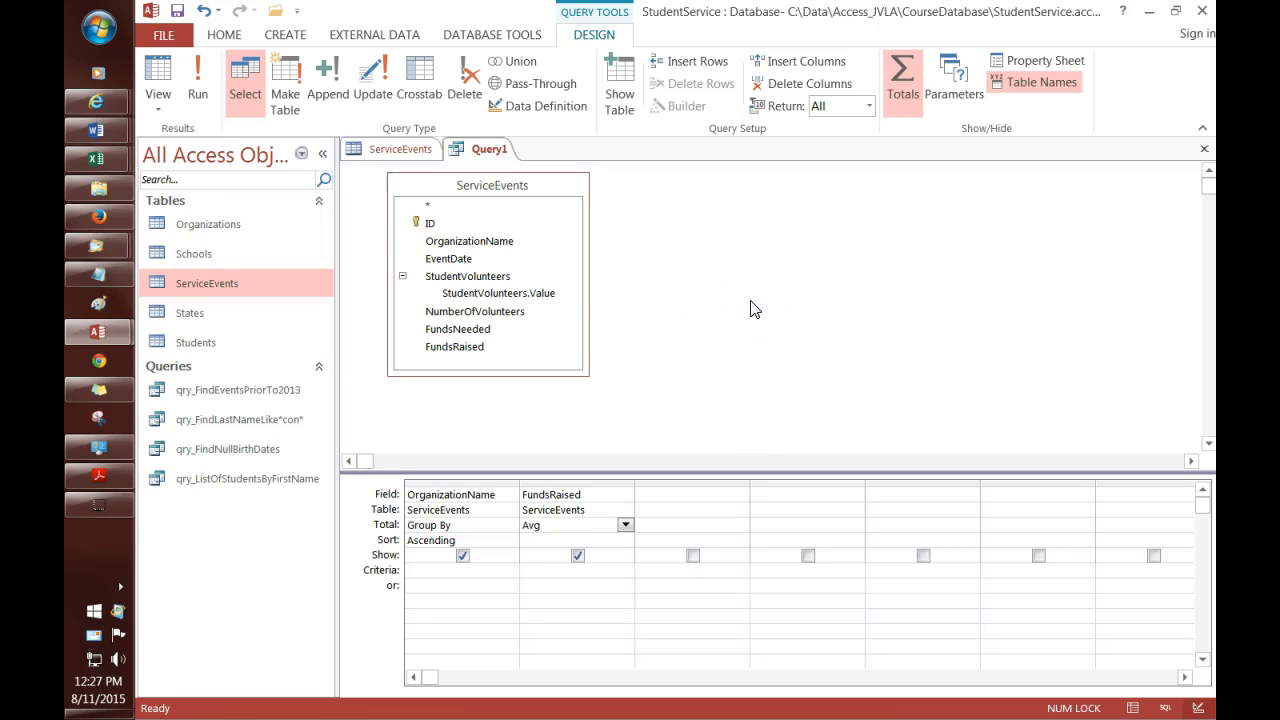